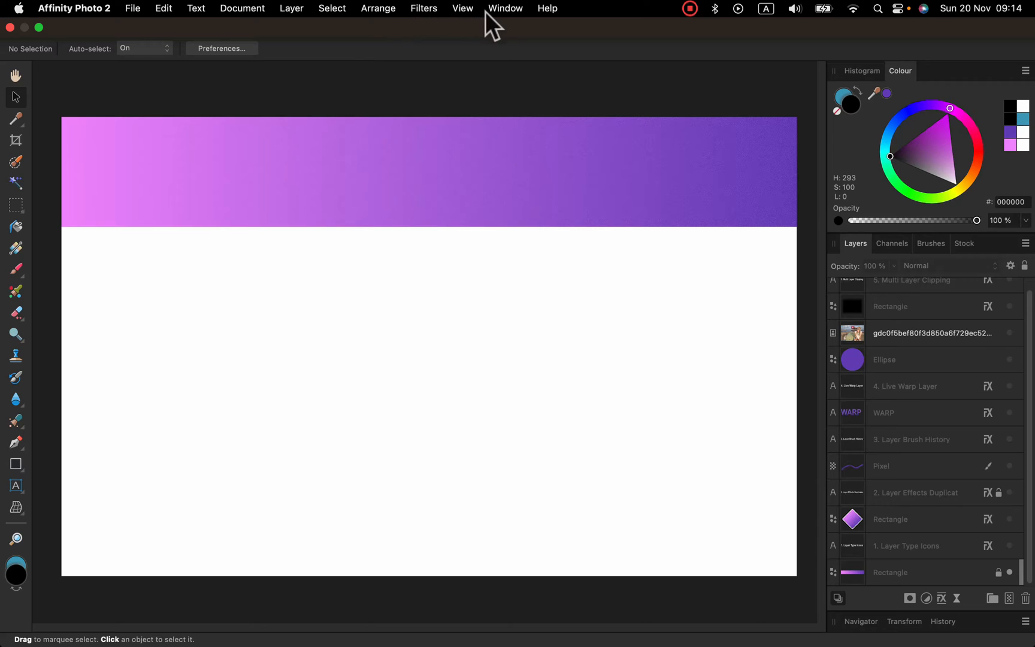
# - Show the Window menu listing the studio panels that can be toggled
pyautogui.click(507, 10)
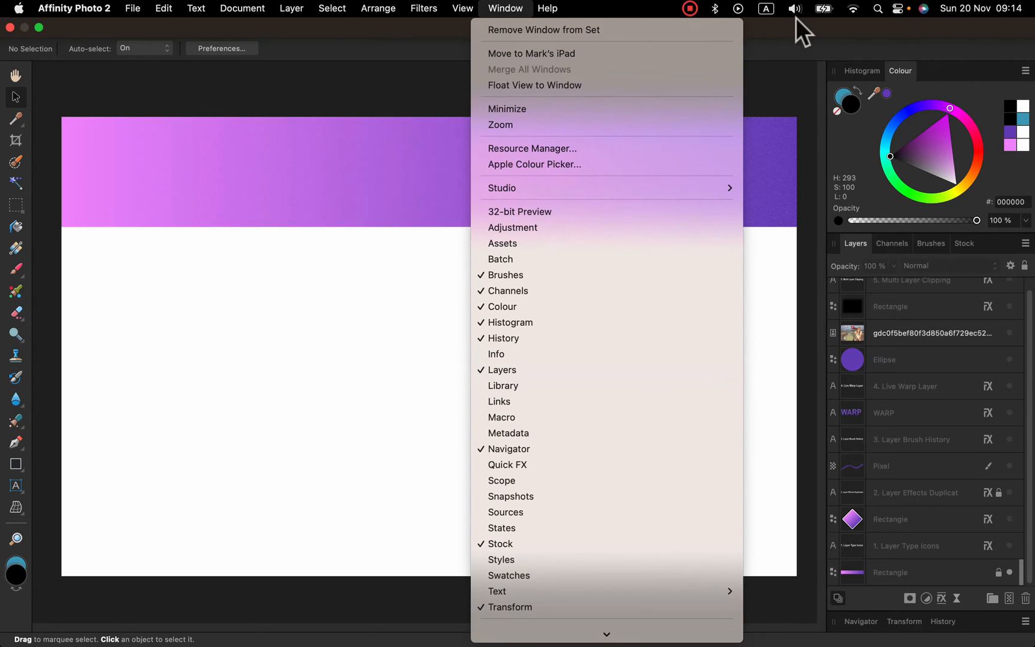
# - Go full screen, float the Layers panel to the left and browse the Channels, Brushes and Stock tabs
pyautogui.click(796, 48)
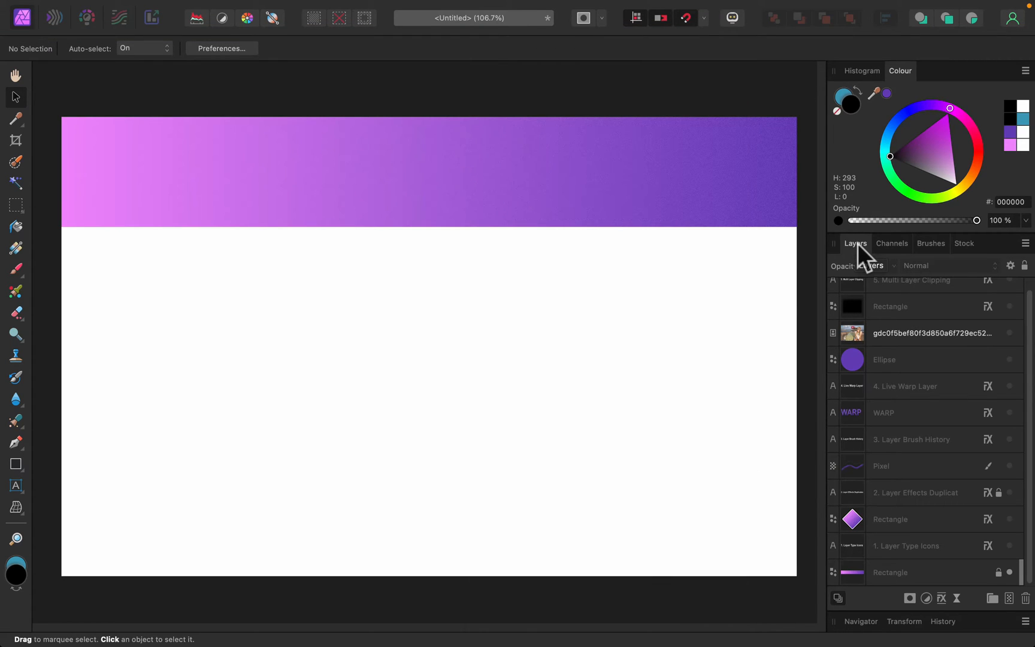
pyautogui.moveTo(860, 242)
pyautogui.mouseDown()
pyautogui.moveTo(678, 191)
pyautogui.moveTo(54, 109)
pyautogui.mouseUp()
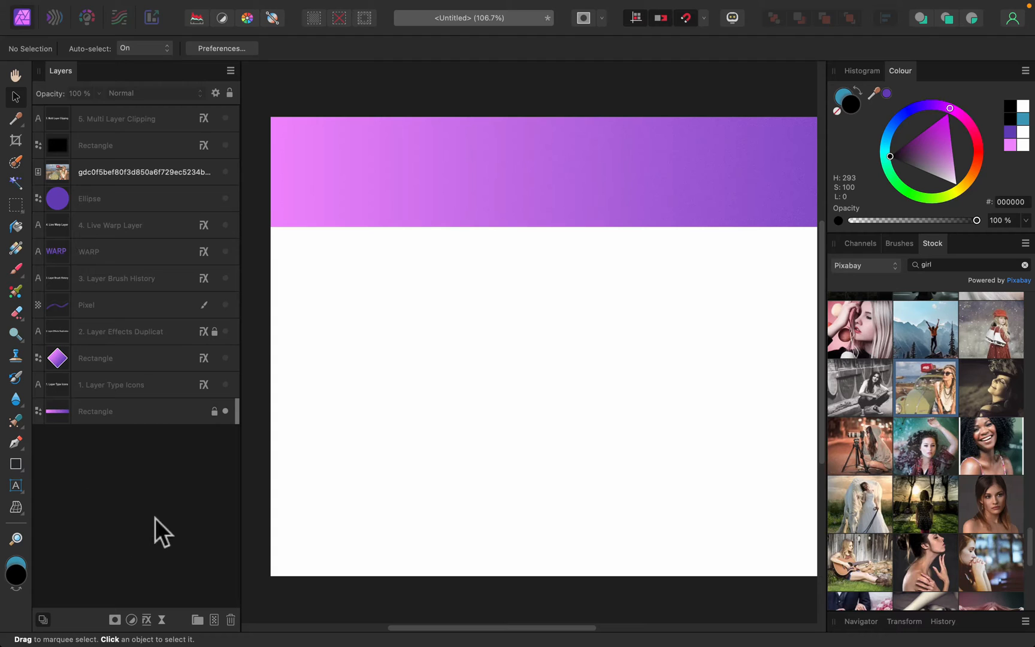
pyautogui.click(904, 244)
pyautogui.click(862, 244)
pyautogui.click(899, 243)
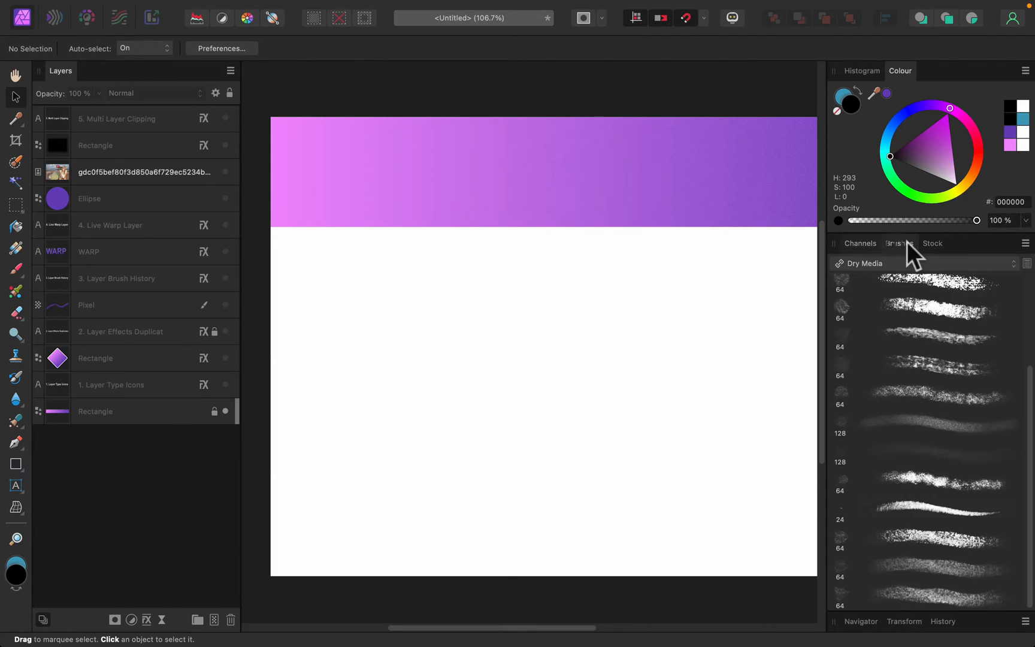
pyautogui.click(930, 243)
# - Dock the Layers panel back into the right-hand tab group and bring it forward
pyautogui.moveTo(60, 71); pyautogui.dragTo(846, 249)
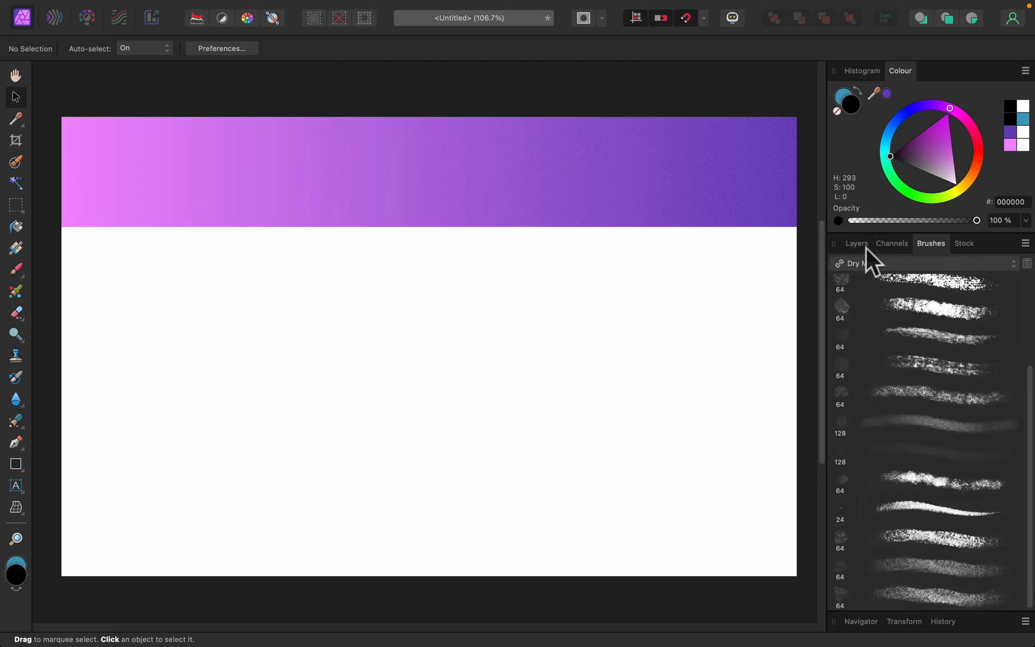
pyautogui.click(858, 243)
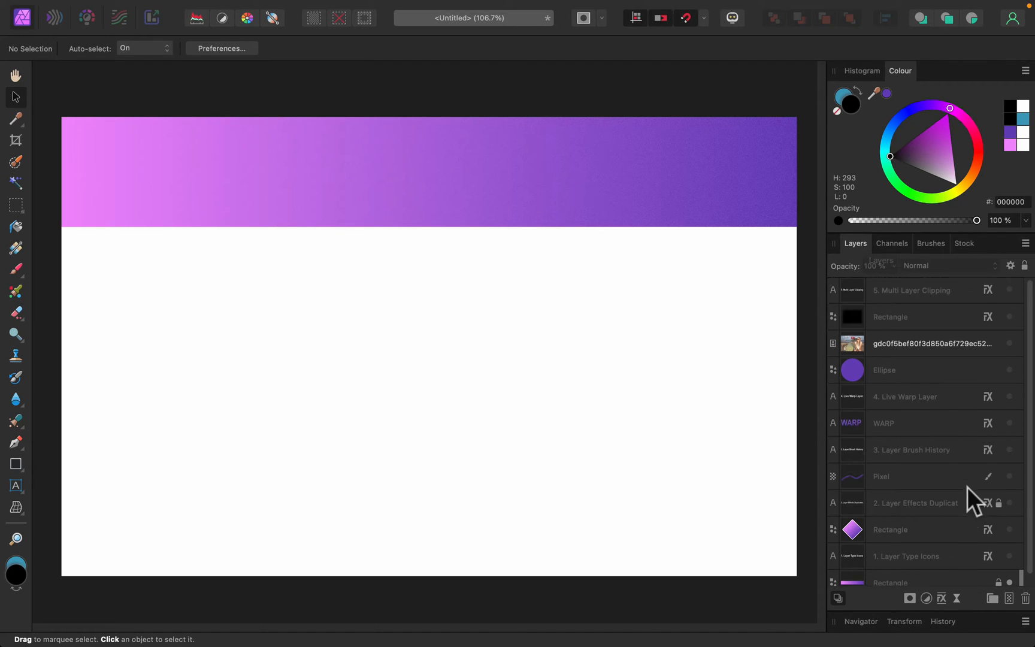
pyautogui.scroll(-1, 967, 486)
# - Show the '1. Layer Type Icons' title and select the Pixel, image, Rectangle and title layers in turn
pyautogui.click(1011, 545)
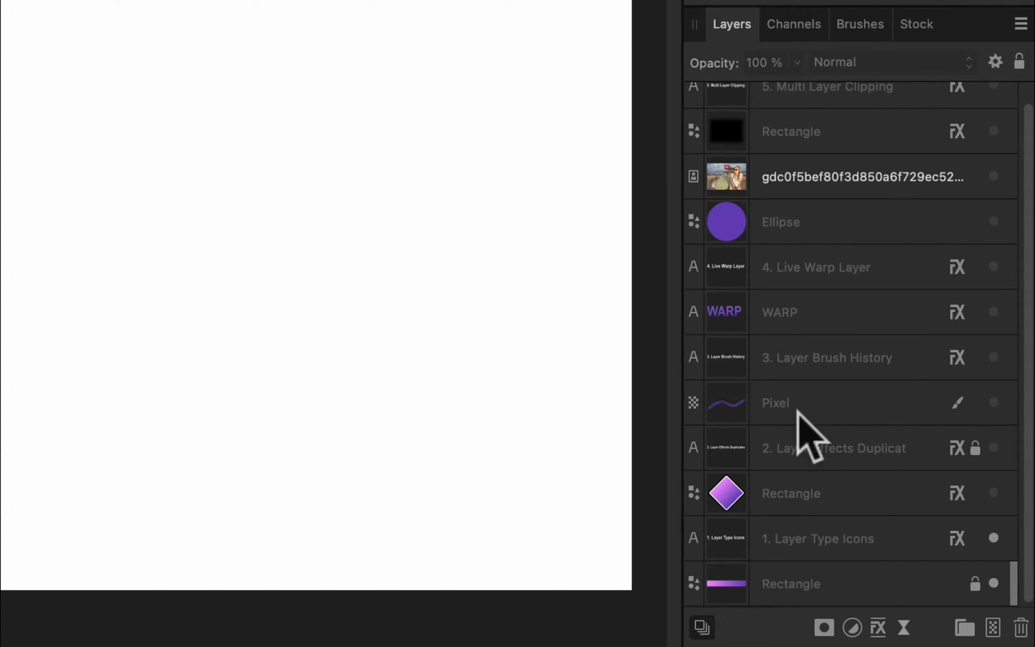
pyautogui.click(833, 412)
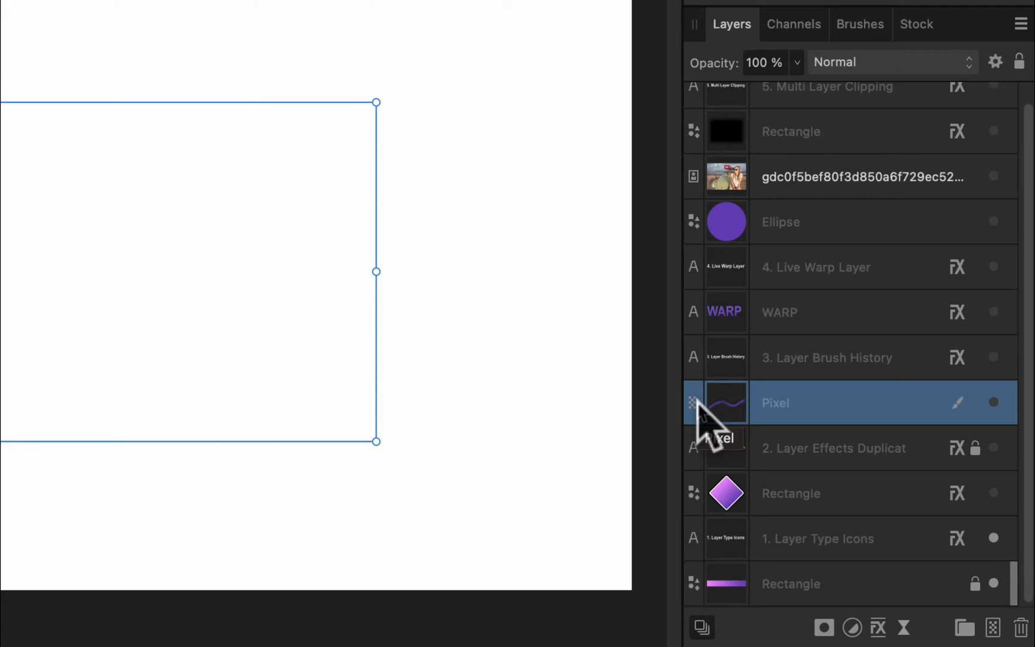
pyautogui.click(825, 176)
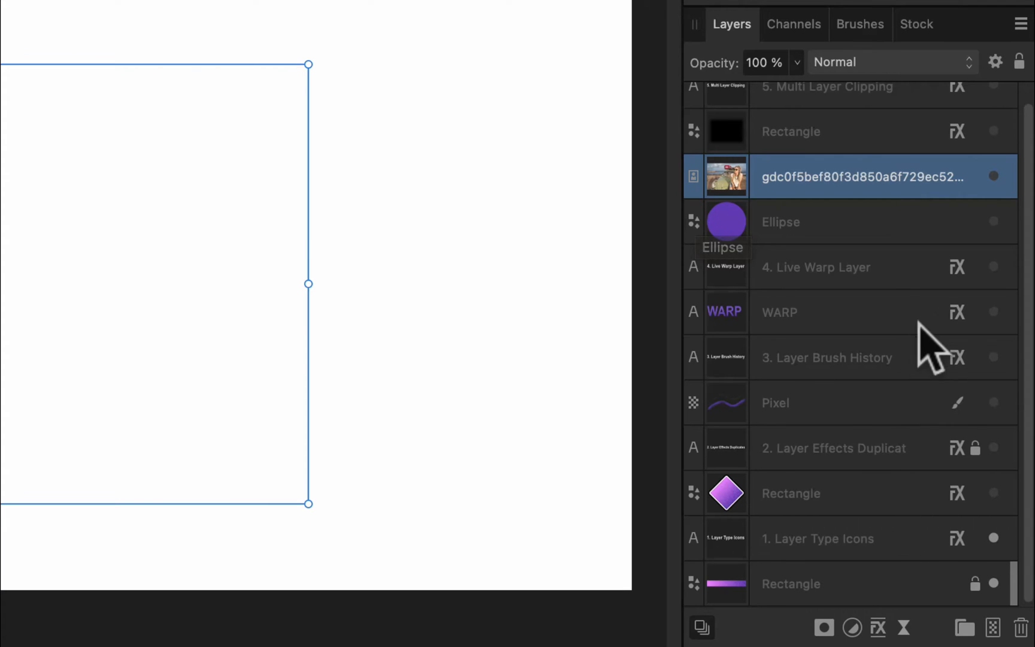
pyautogui.click(894, 495)
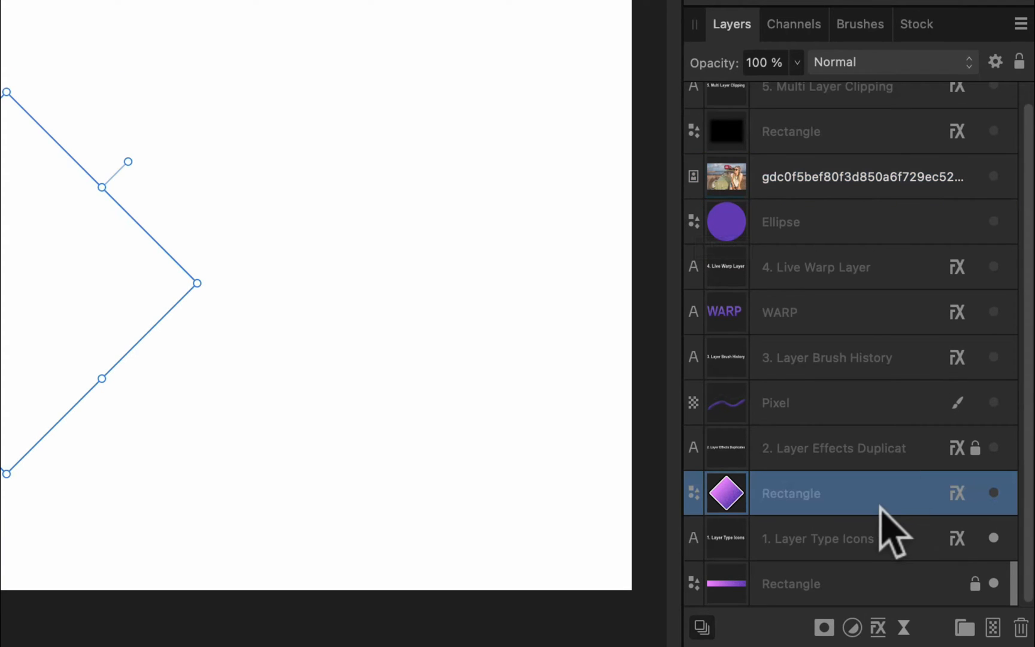
pyautogui.click(901, 539)
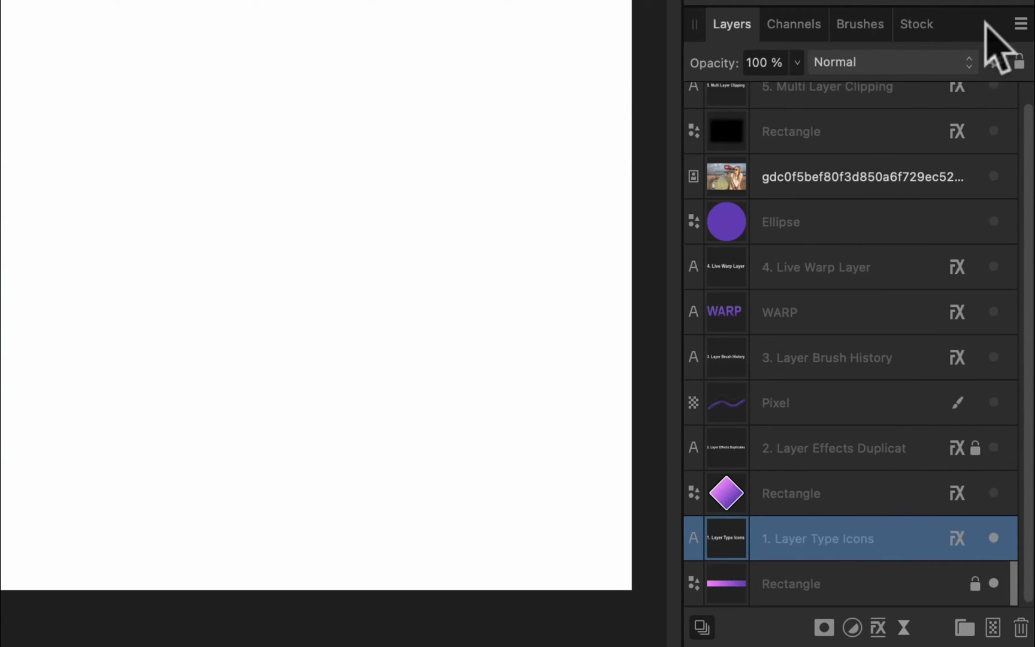
pyautogui.click(1021, 25)
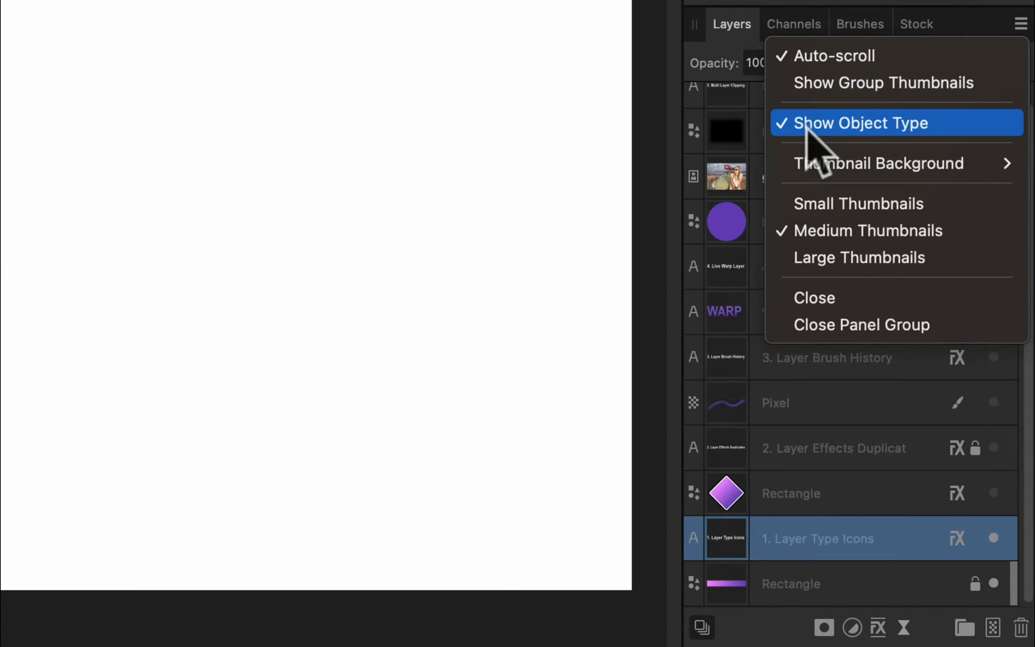
pyautogui.click(857, 124)
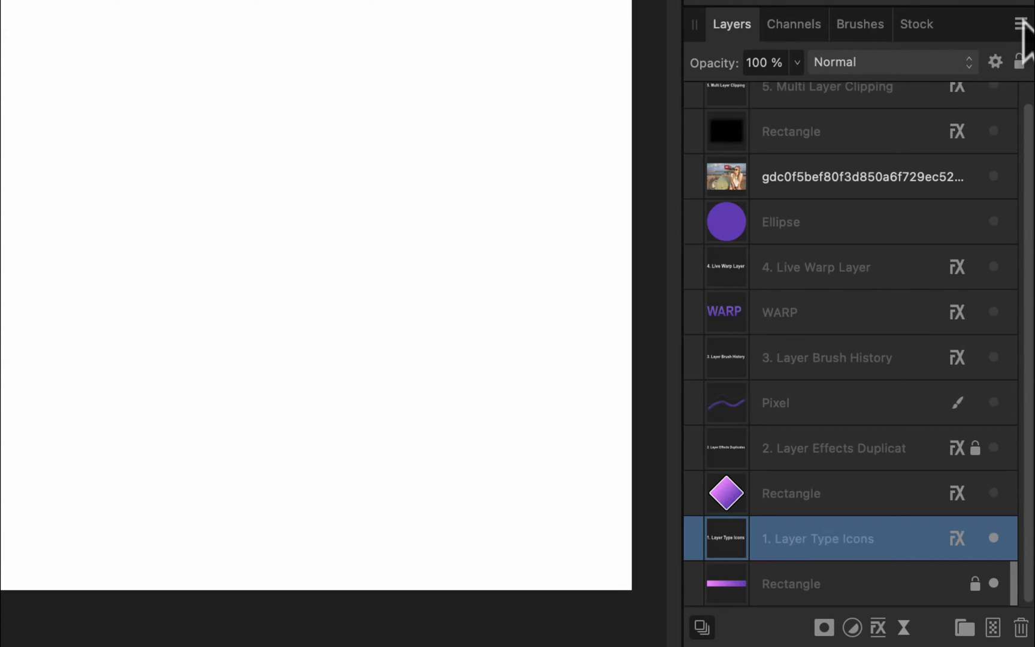
pyautogui.click(1020, 24)
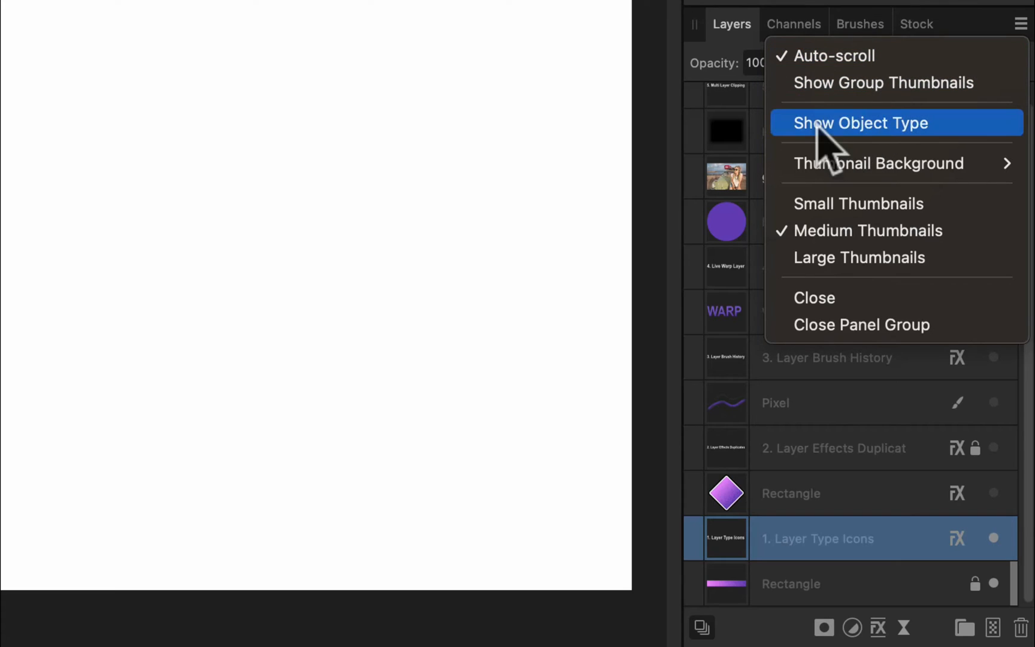
pyautogui.click(797, 123)
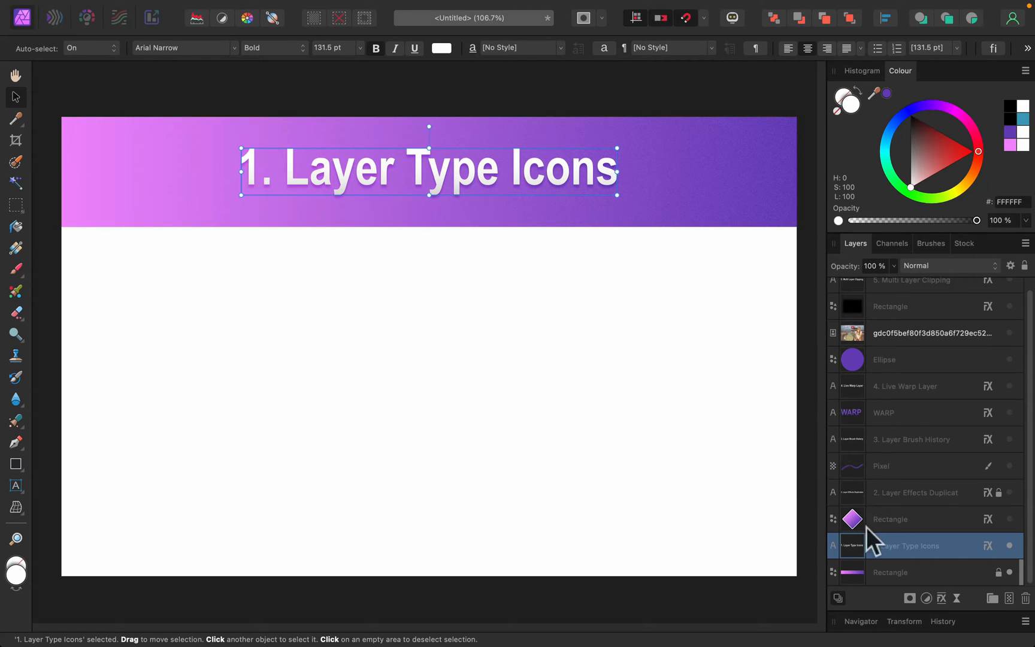
# - Swap the banner to '2. Layer Effects Duplicates', show the purple diamond and nudge it on the slide
pyautogui.click(1009, 546)
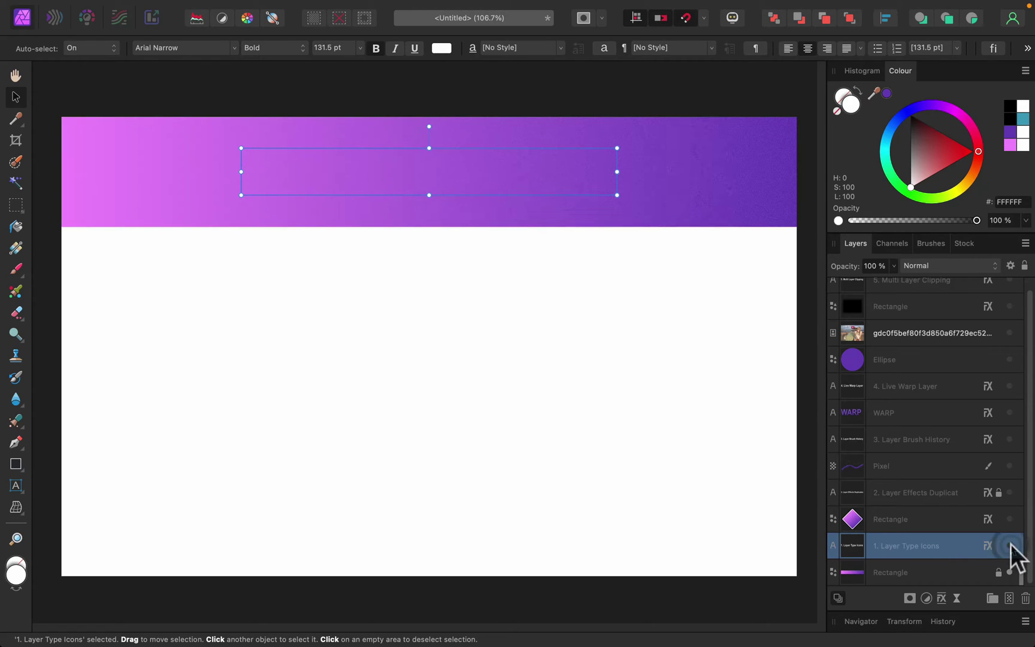
pyautogui.click(1009, 493)
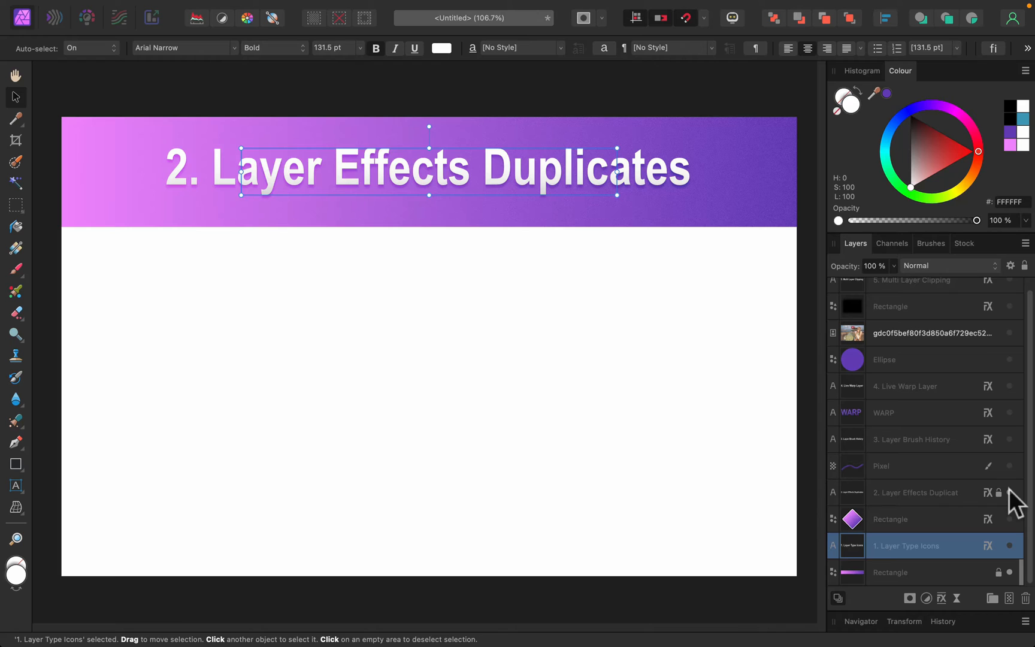
pyautogui.click(1009, 520)
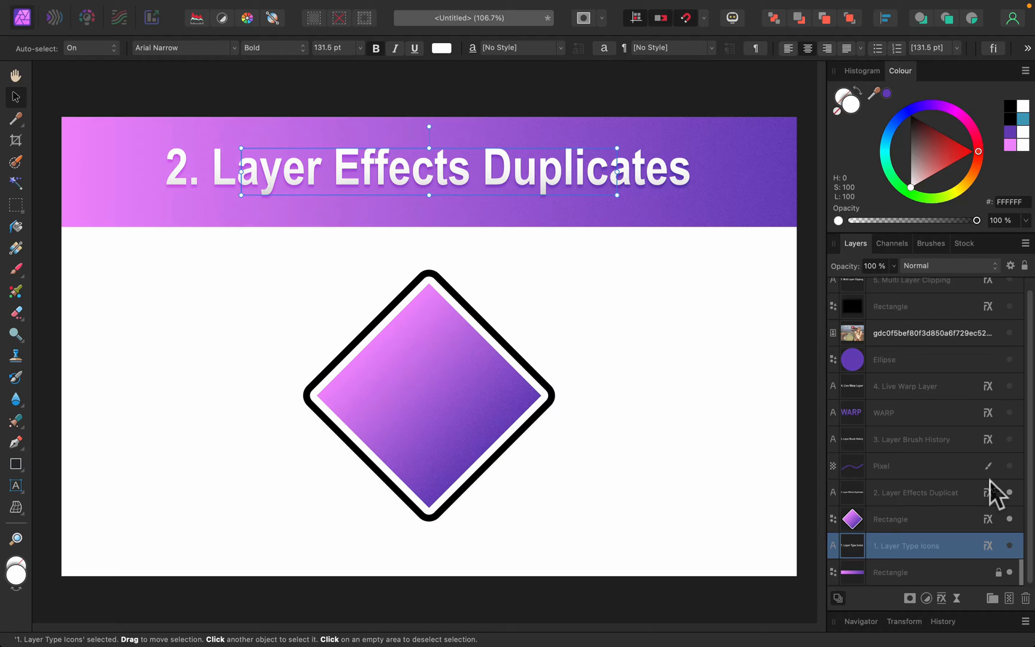
pyautogui.click(998, 491)
pyautogui.click(958, 522)
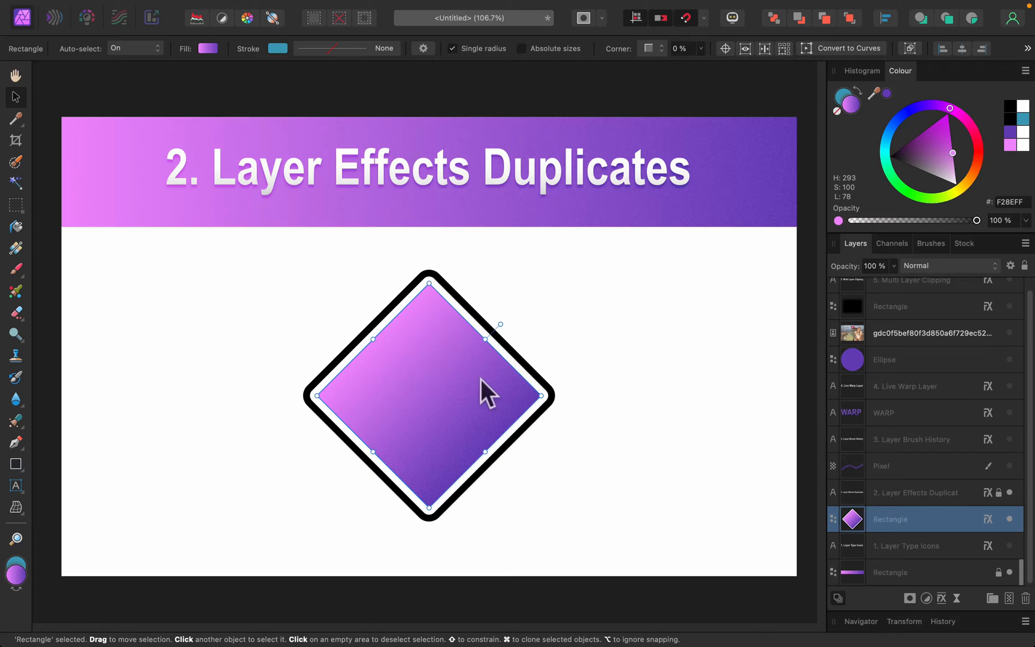
pyautogui.moveTo(448, 388); pyautogui.dragTo(442, 385)
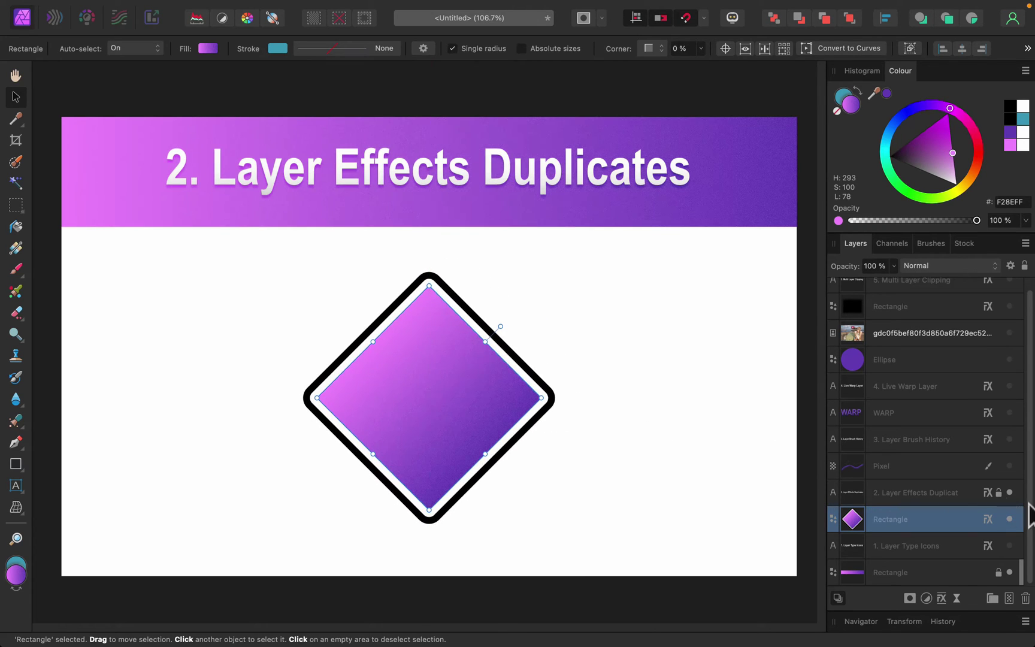
# - Review the diamond's white and black Outline effects in Layer Effects, toggling each to compare
pyautogui.click(940, 599)
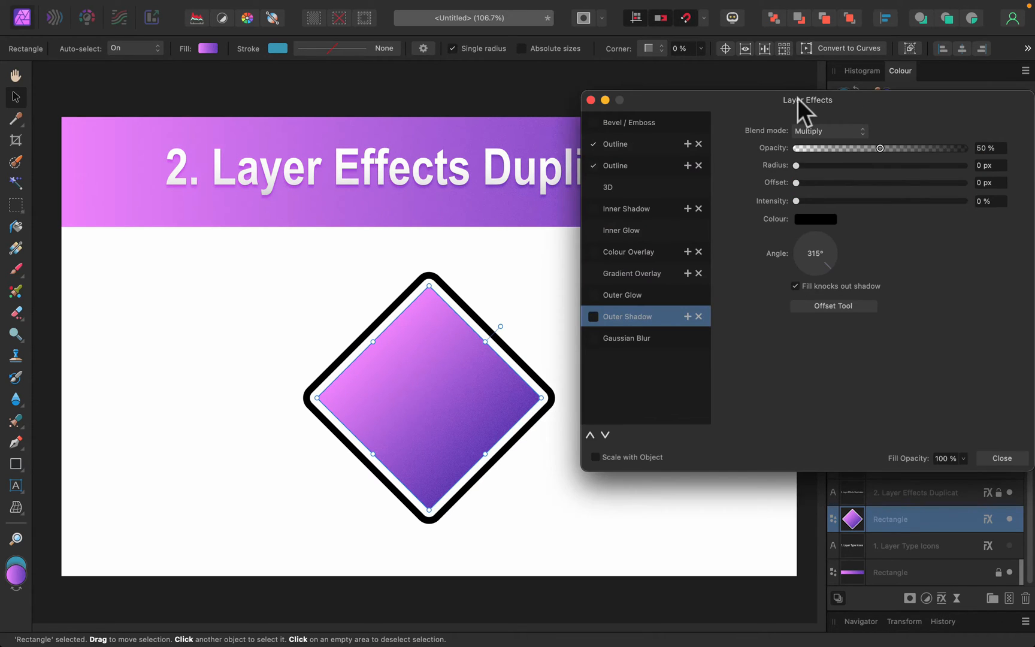
pyautogui.moveTo(798, 97)
pyautogui.mouseDown()
pyautogui.moveTo(764, 103)
pyautogui.moveTo(776, 112)
pyautogui.mouseUp()
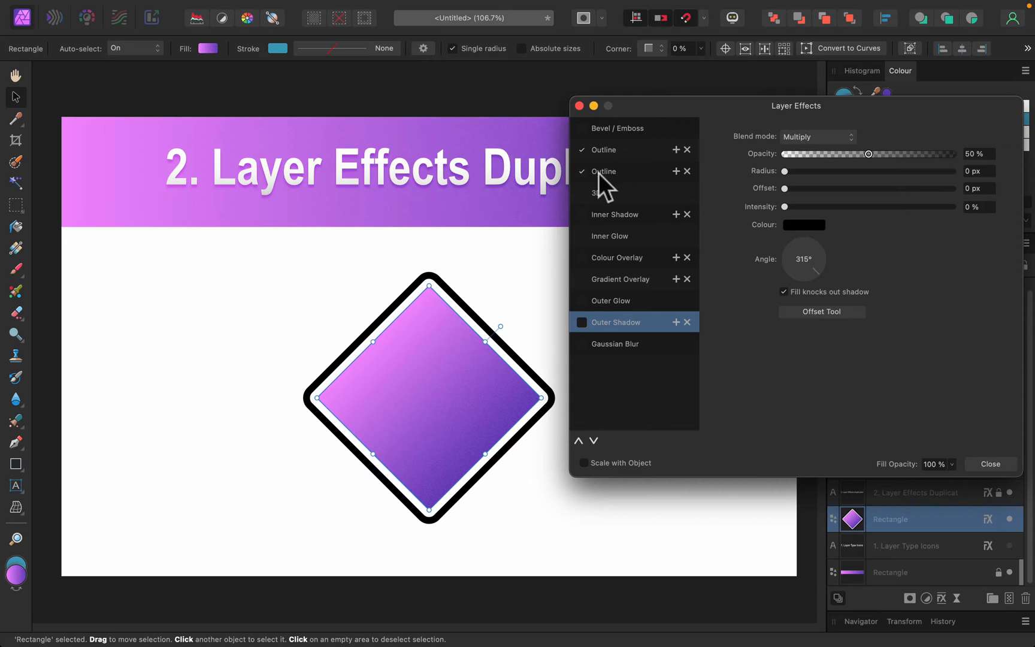
pyautogui.click(651, 172)
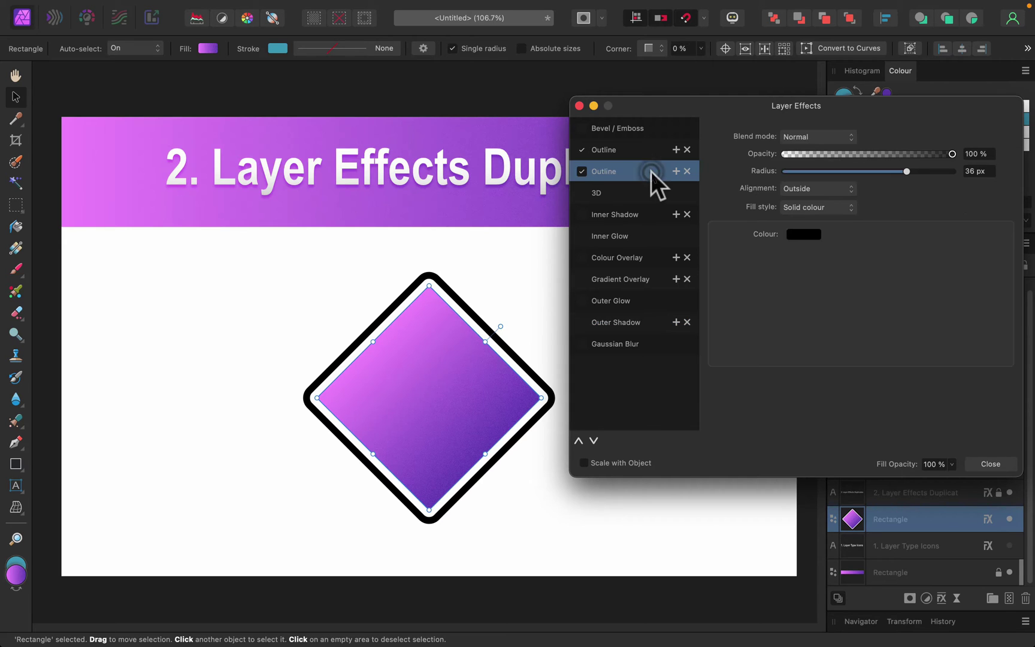
pyautogui.click(583, 172)
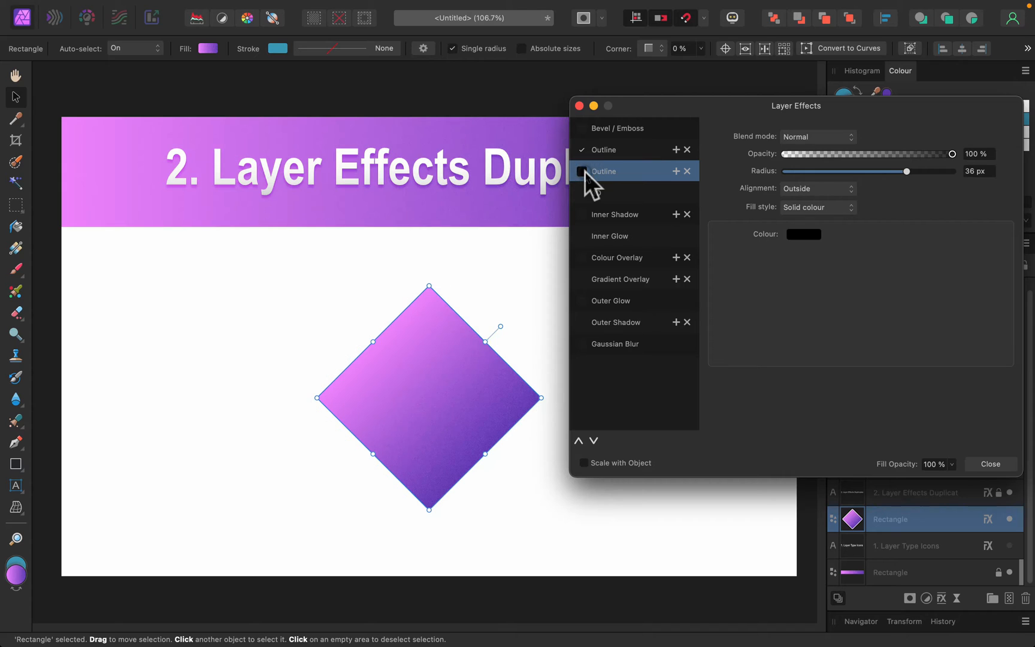
pyautogui.click(582, 172)
pyautogui.click(635, 149)
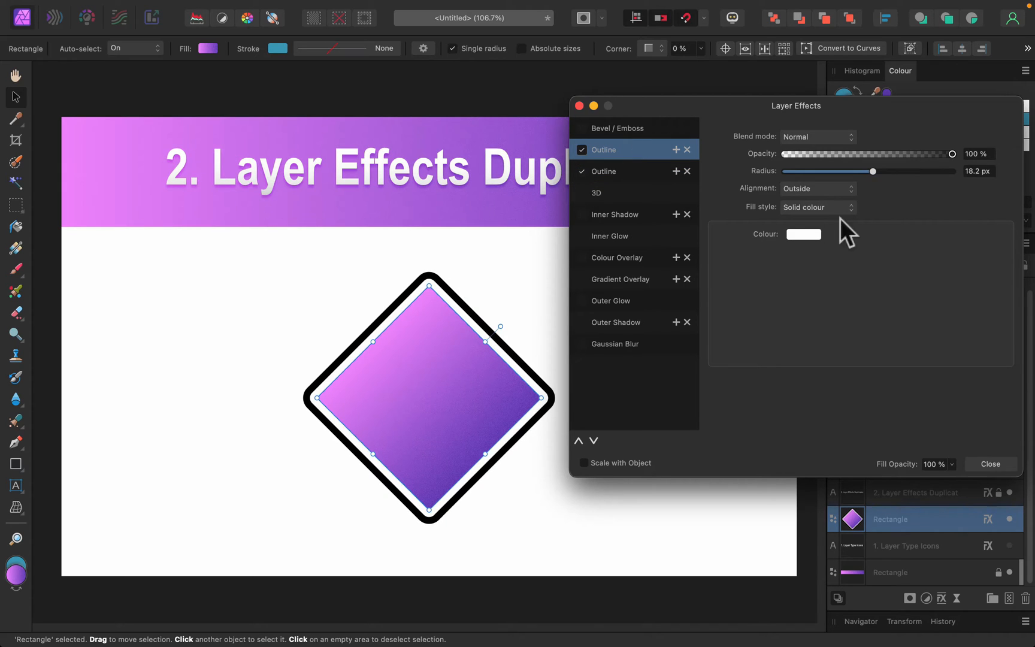
pyautogui.click(582, 149)
pyautogui.click(641, 170)
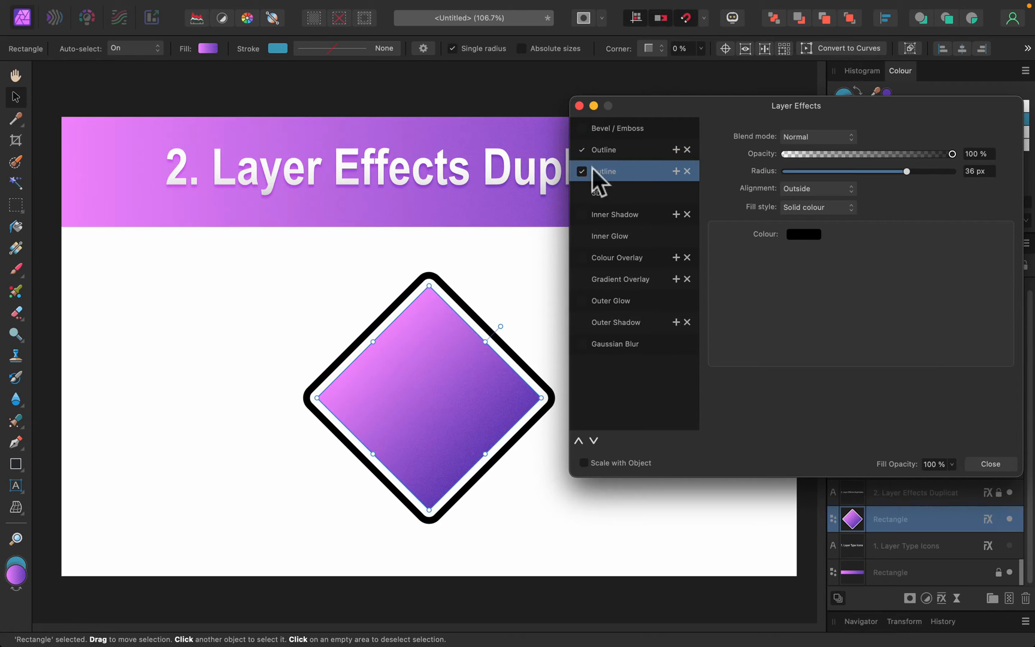
# - Duplicate the black outline into a third Outline in deep blue 0026B6 with radius about 54 px
pyautogui.click(676, 171)
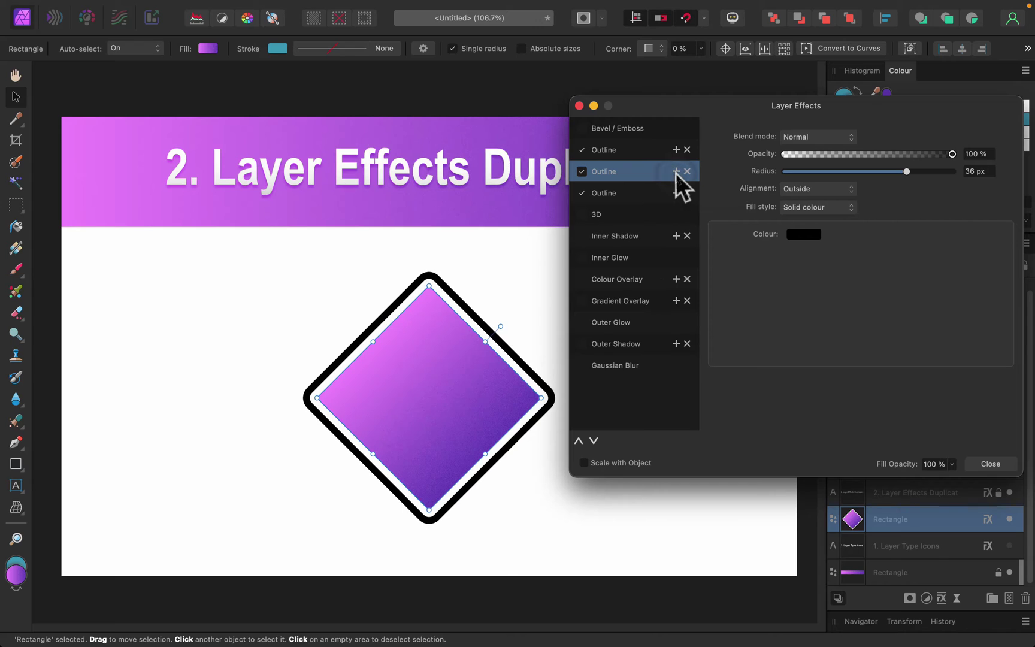
pyautogui.click(651, 192)
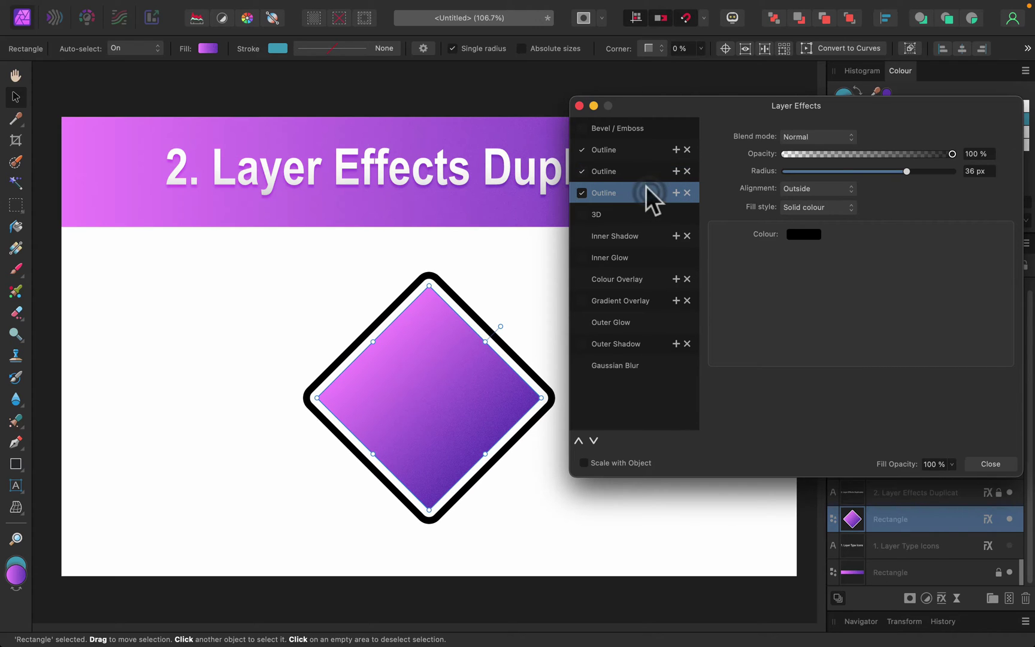
pyautogui.click(804, 234)
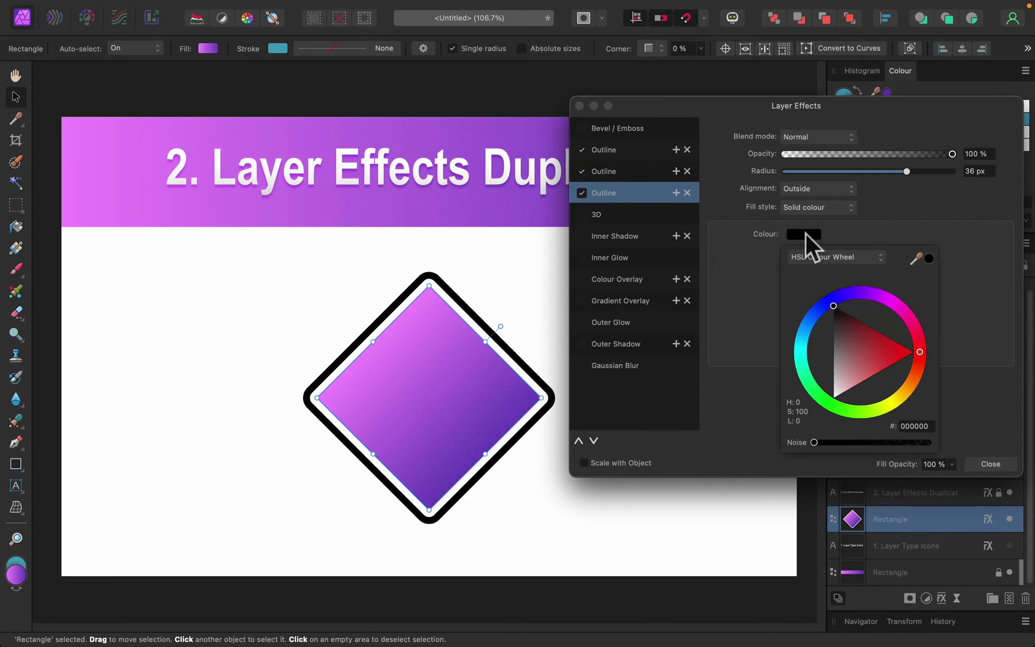
pyautogui.click(822, 310)
pyautogui.moveTo(851, 333); pyautogui.dragTo(829, 338)
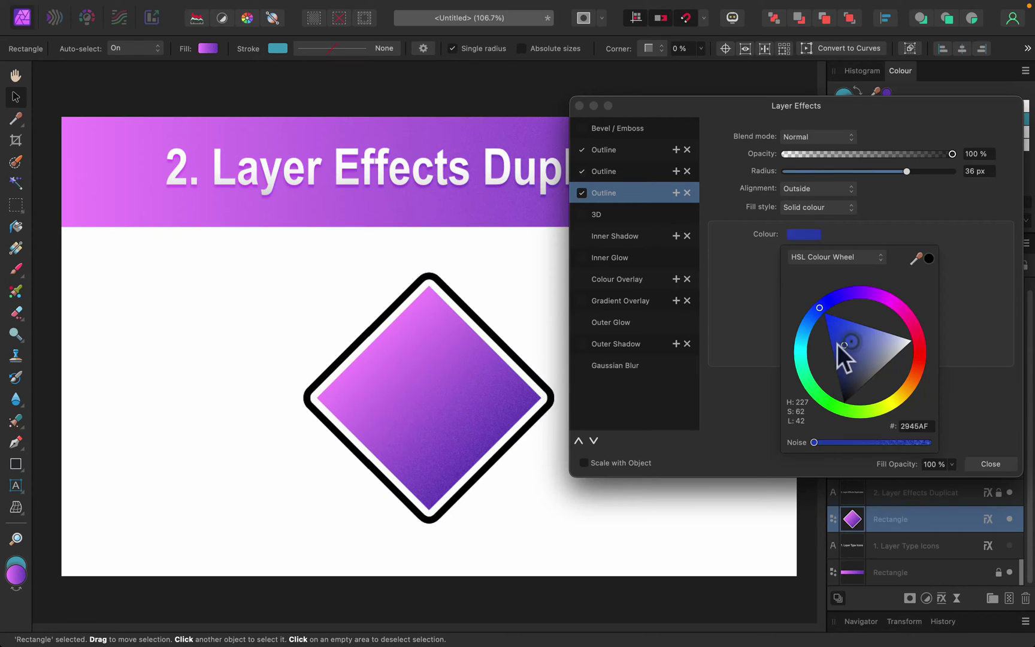
pyautogui.click(874, 184)
pyautogui.moveTo(907, 172); pyautogui.dragTo(932, 169)
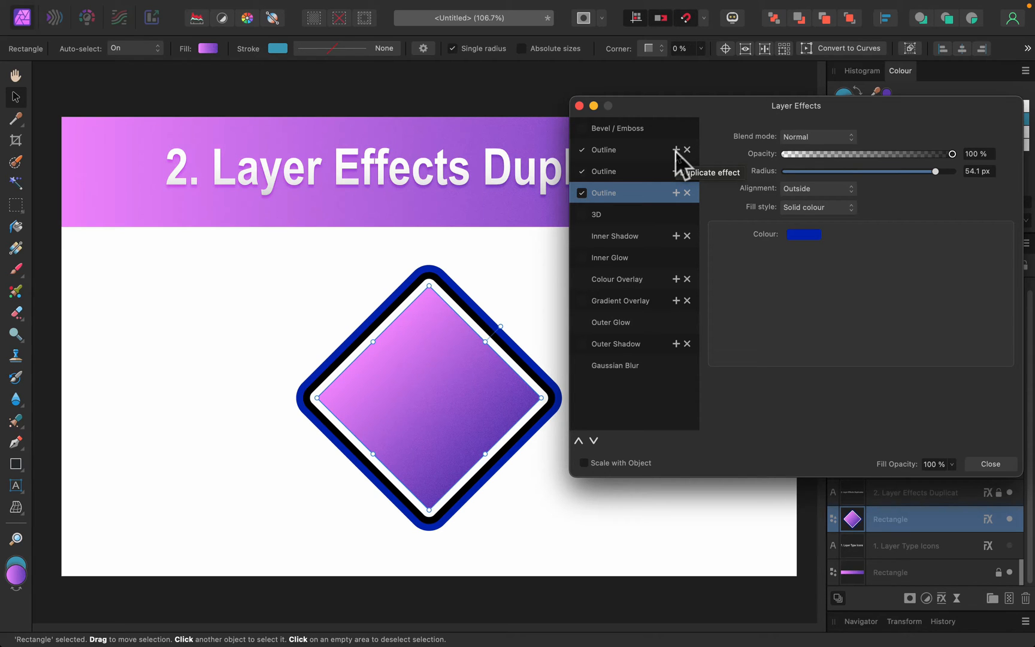
# - Inspect the white, black and blue outlines' radius and colour, then close Layer Effects
pyautogui.click(639, 171)
pyautogui.click(639, 150)
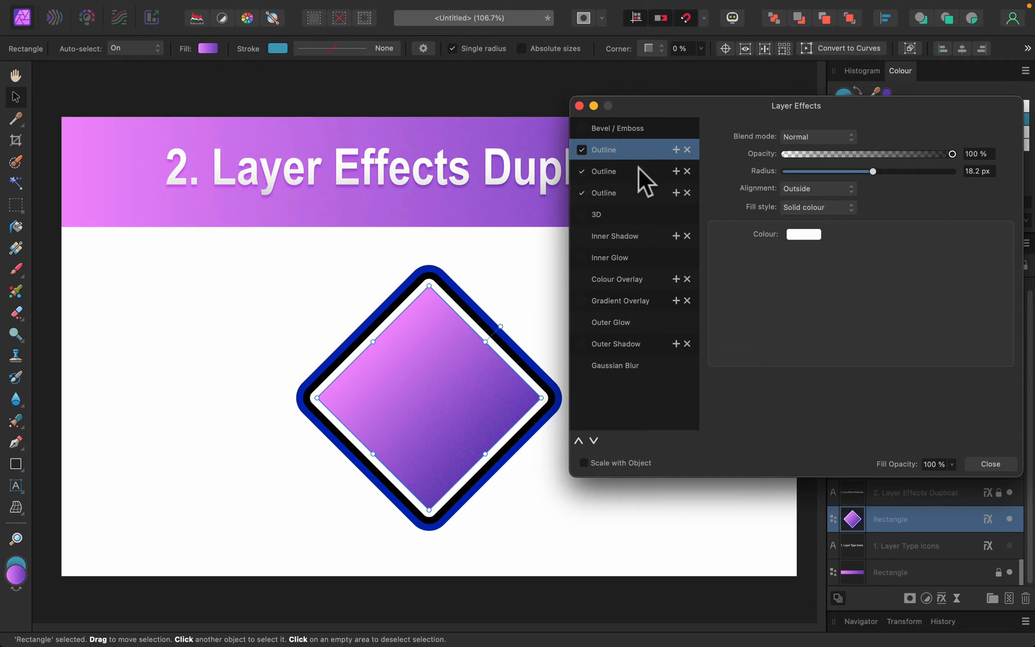
pyautogui.click(638, 171)
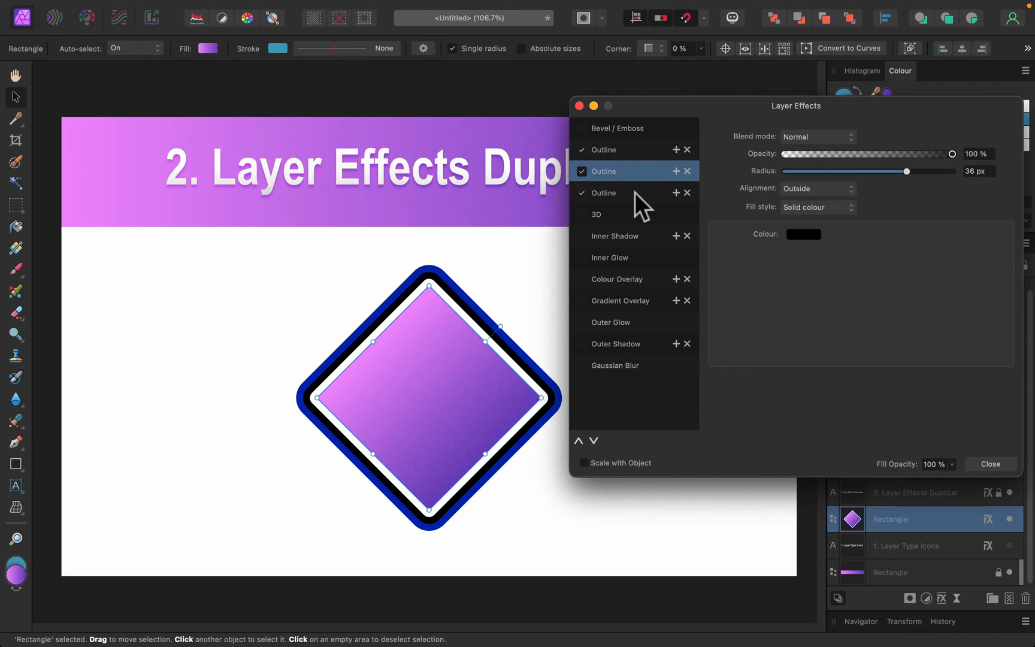
pyautogui.click(636, 193)
pyautogui.click(636, 172)
pyautogui.click(641, 150)
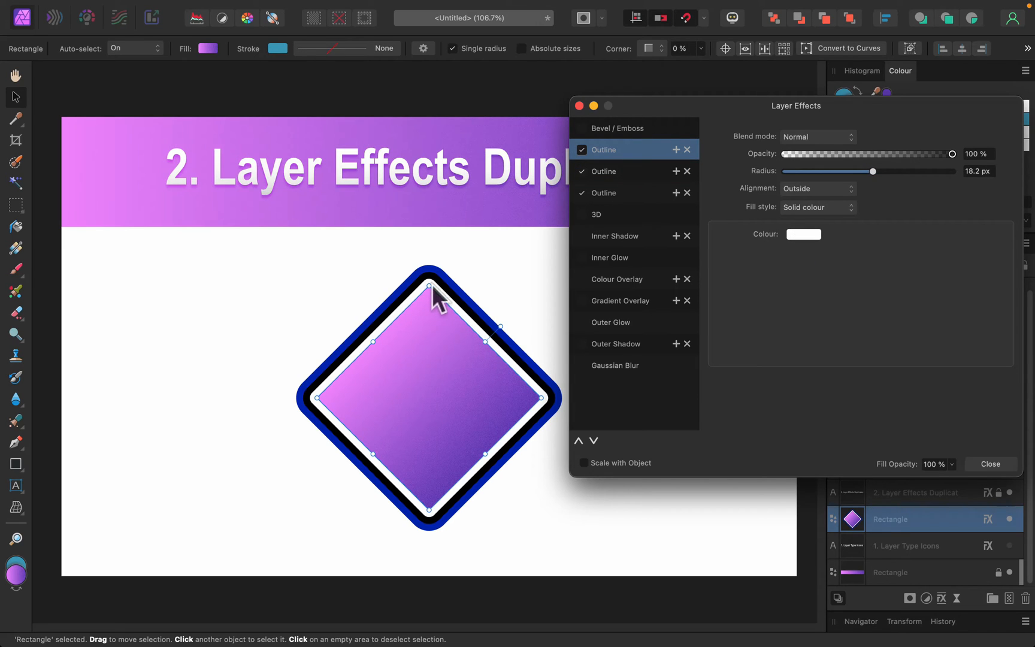
pyautogui.click(604, 172)
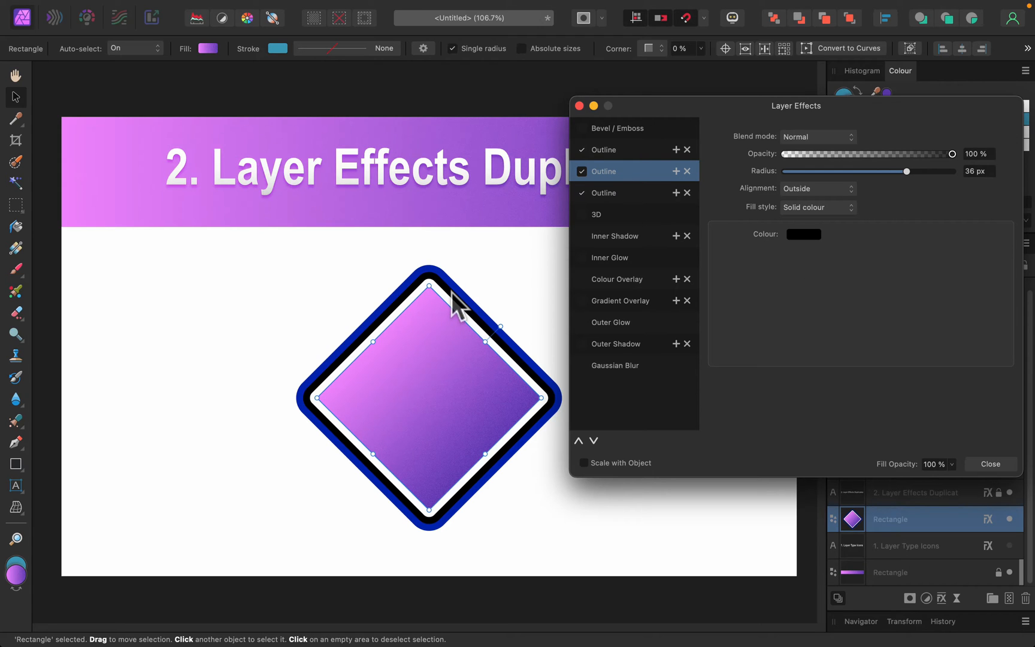
pyautogui.click(636, 193)
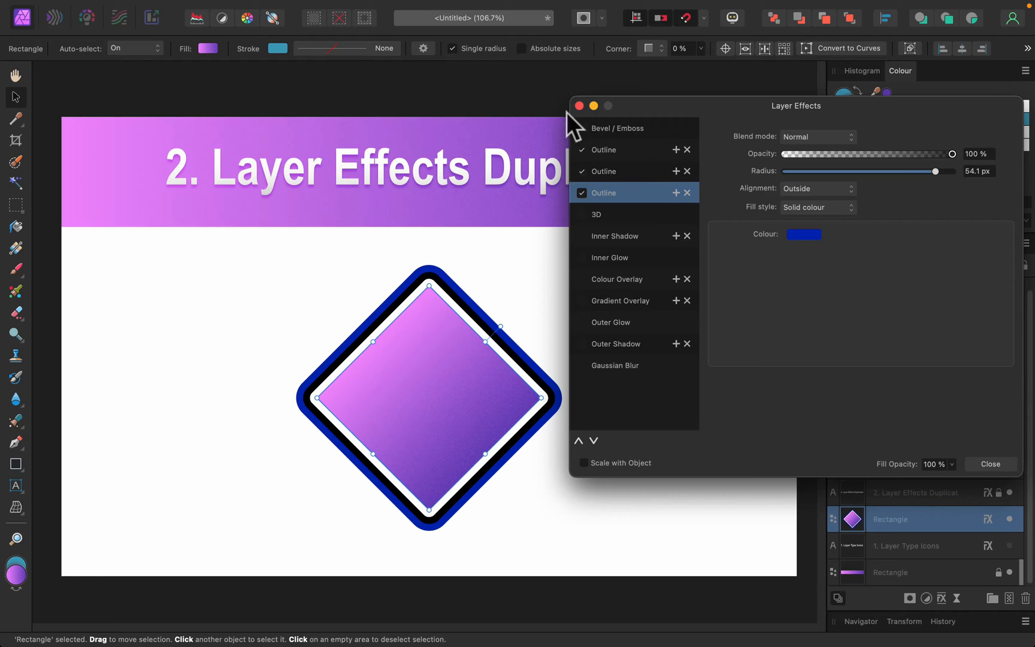
pyautogui.click(992, 463)
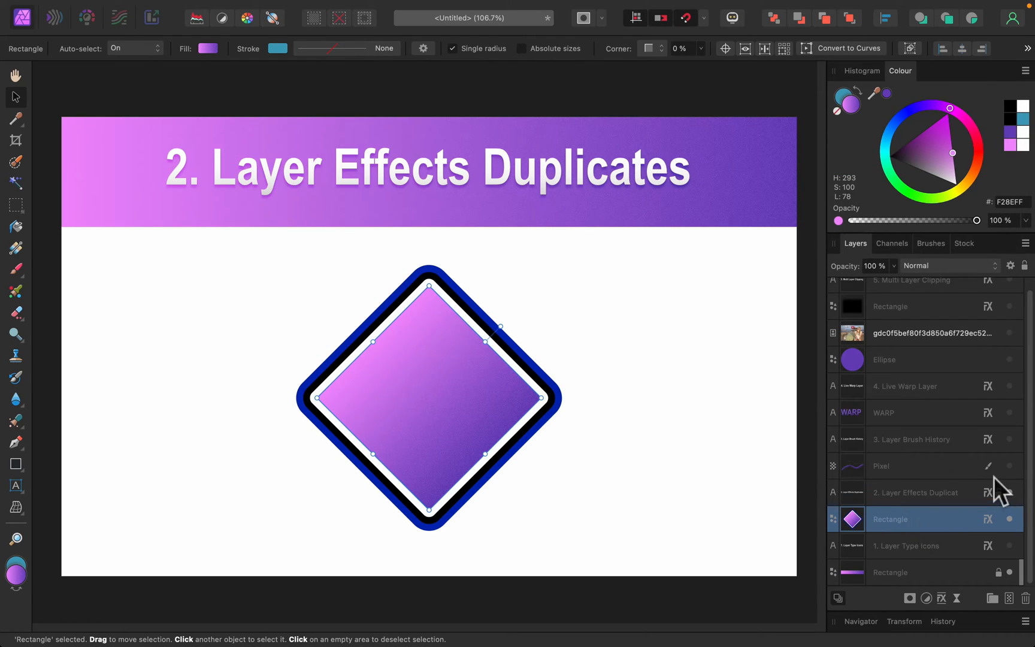
# - Swap to the '3. Layer Brush History' title with the Pixel strokes shown and bring up that layer's brush history
pyautogui.click(1010, 492)
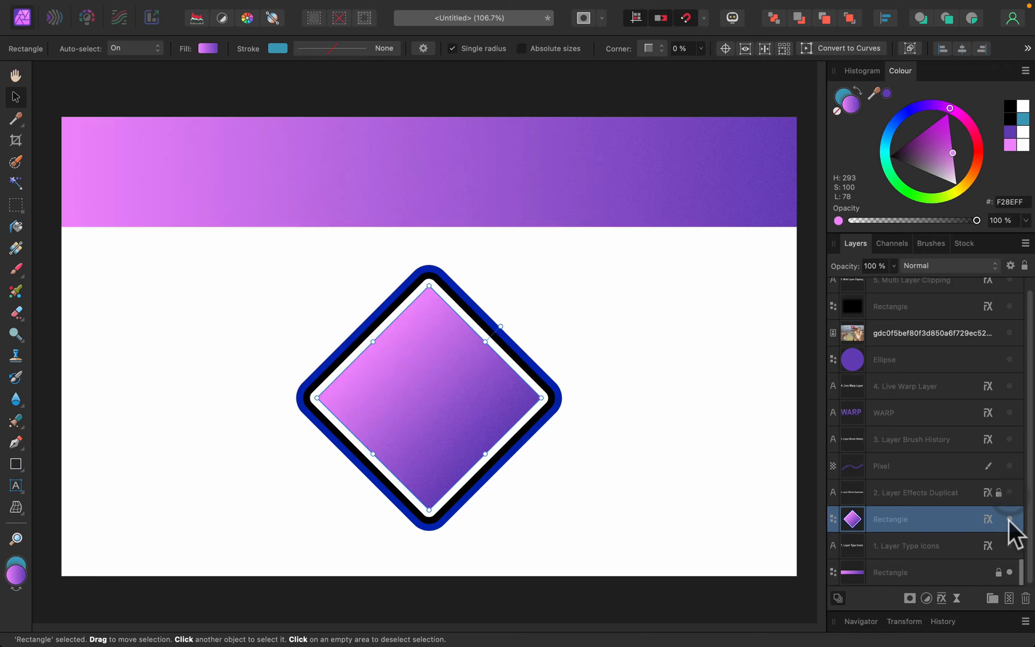
pyautogui.click(1009, 520)
pyautogui.click(1009, 439)
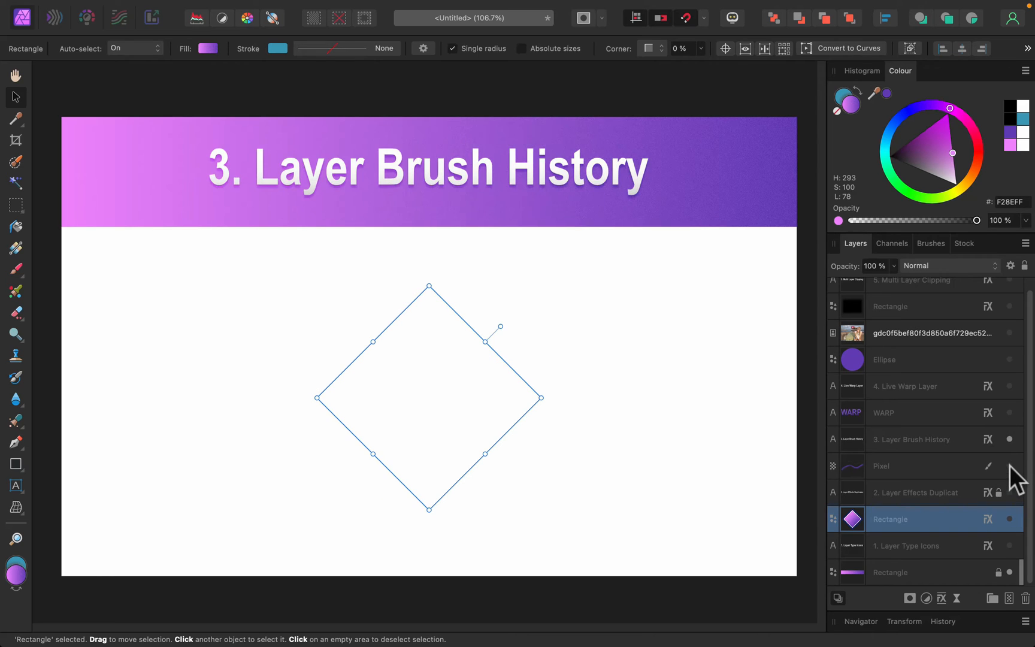
pyautogui.click(1009, 465)
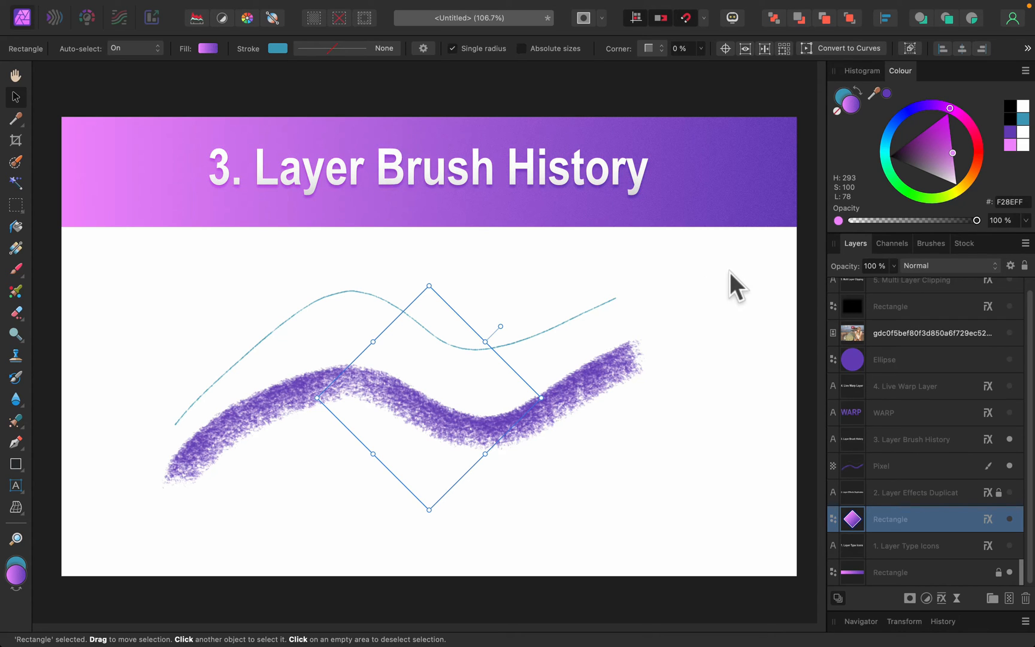
pyautogui.click(724, 290)
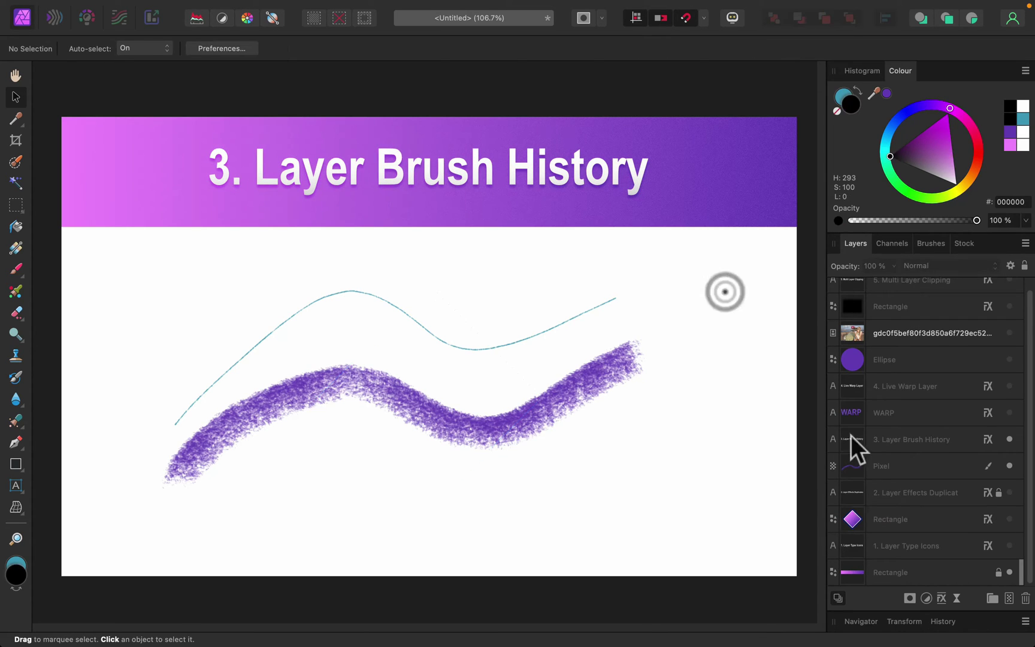
pyautogui.click(921, 470)
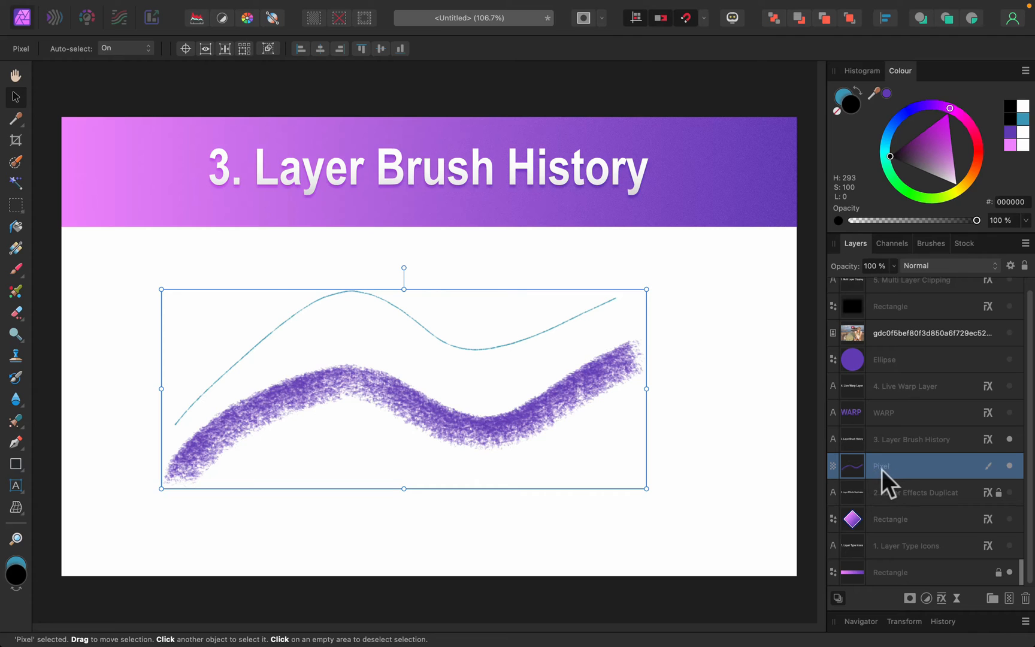
pyautogui.click(989, 466)
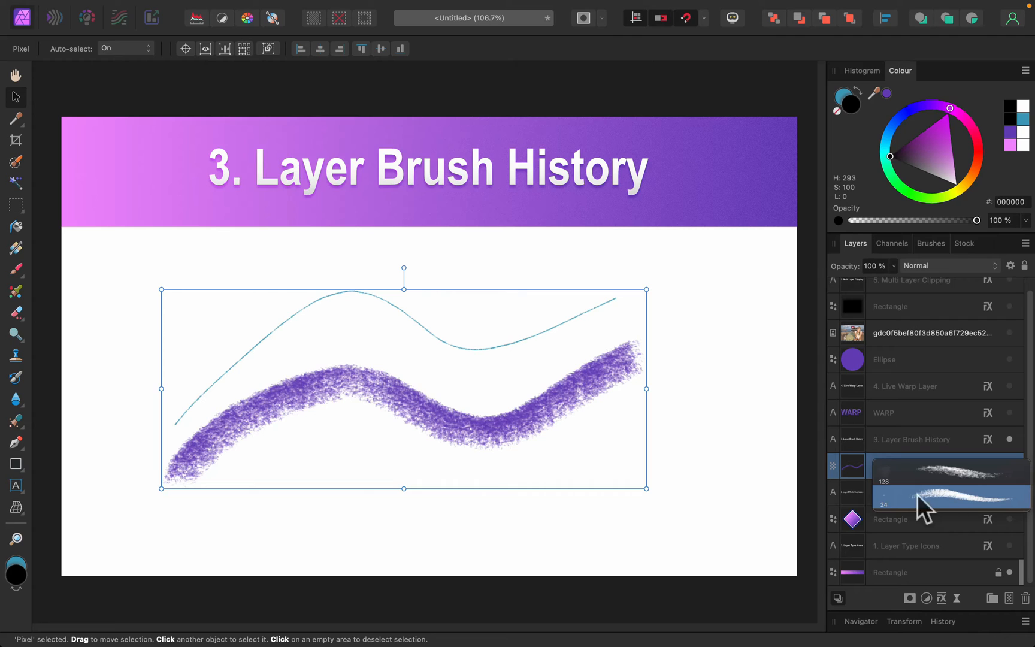
# - Reuse the 128 brush from history to paint a thick purple wavy stroke across the upper slide
pyautogui.click(936, 470)
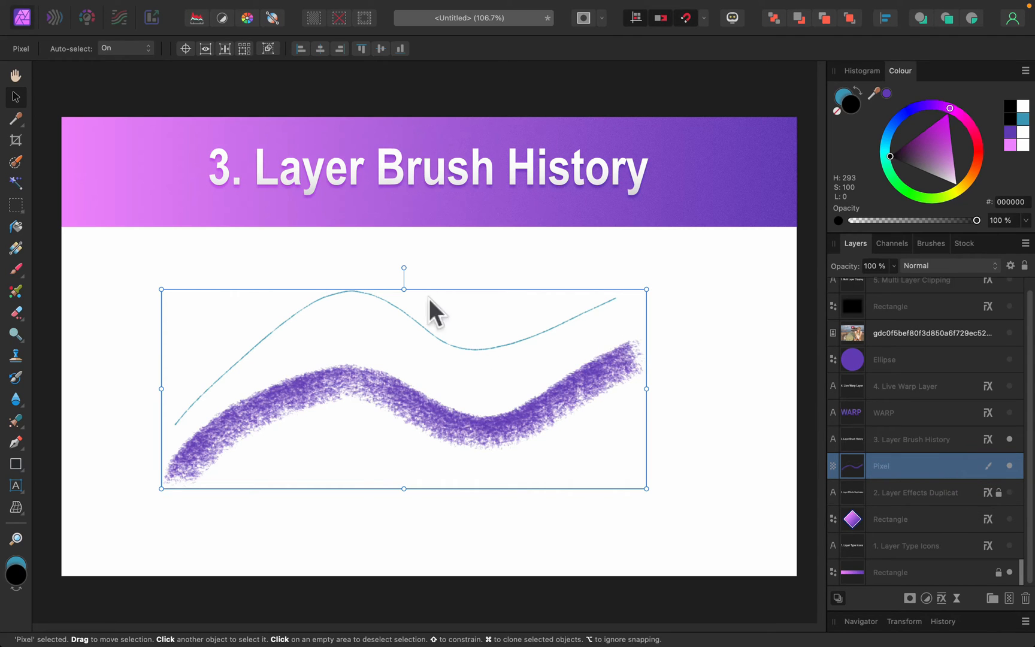
pyautogui.click(16, 270)
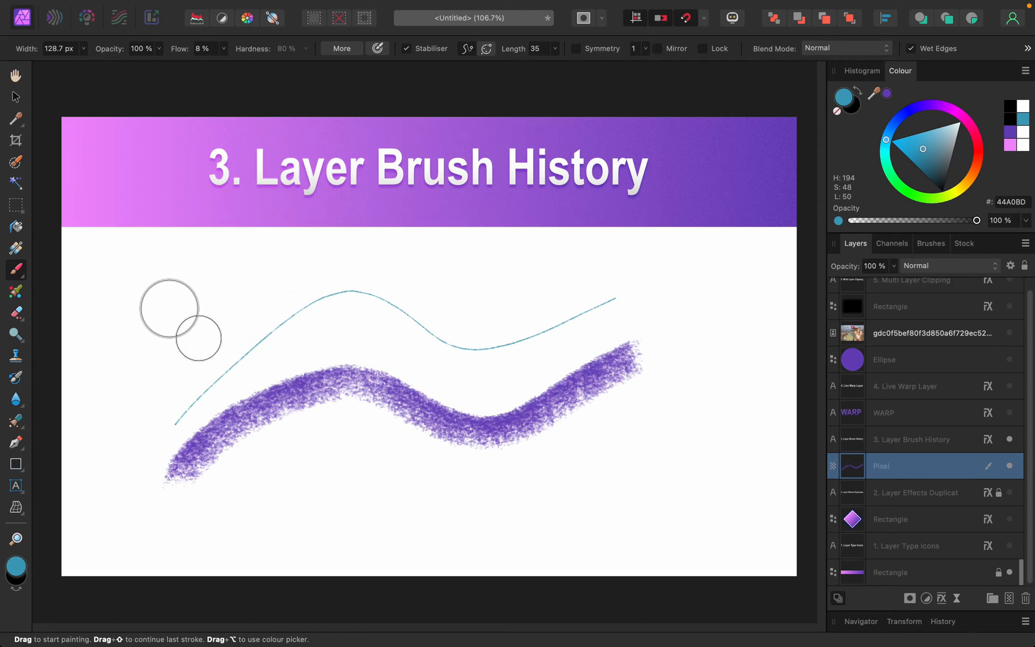
pyautogui.click(887, 94)
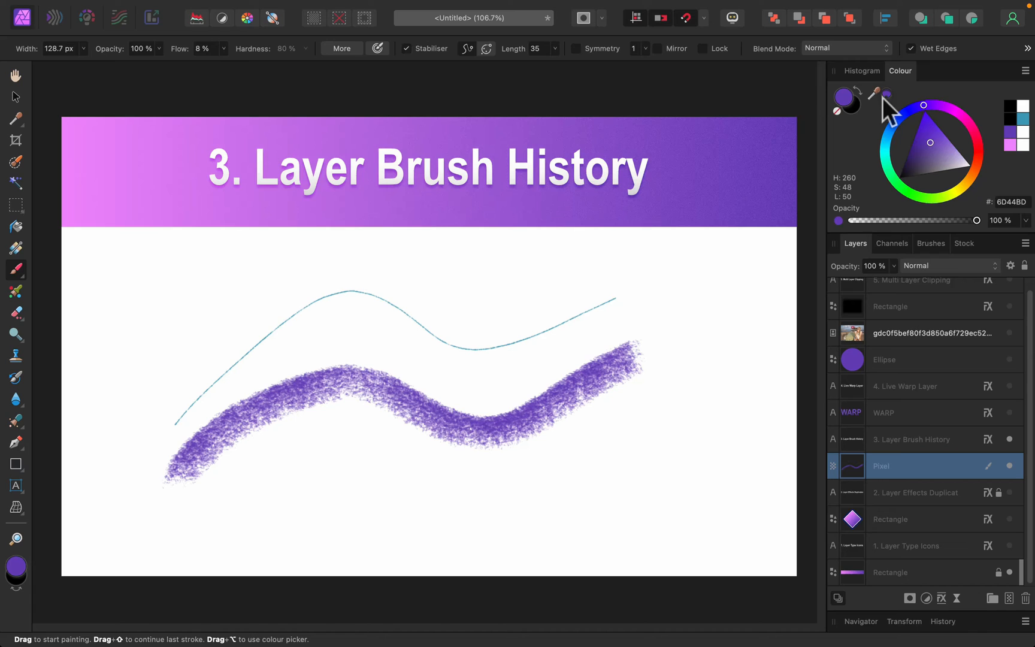
pyautogui.moveTo(183, 339)
pyautogui.mouseDown()
pyautogui.moveTo(559, 275)
pyautogui.moveTo(682, 323)
pyautogui.mouseUp()
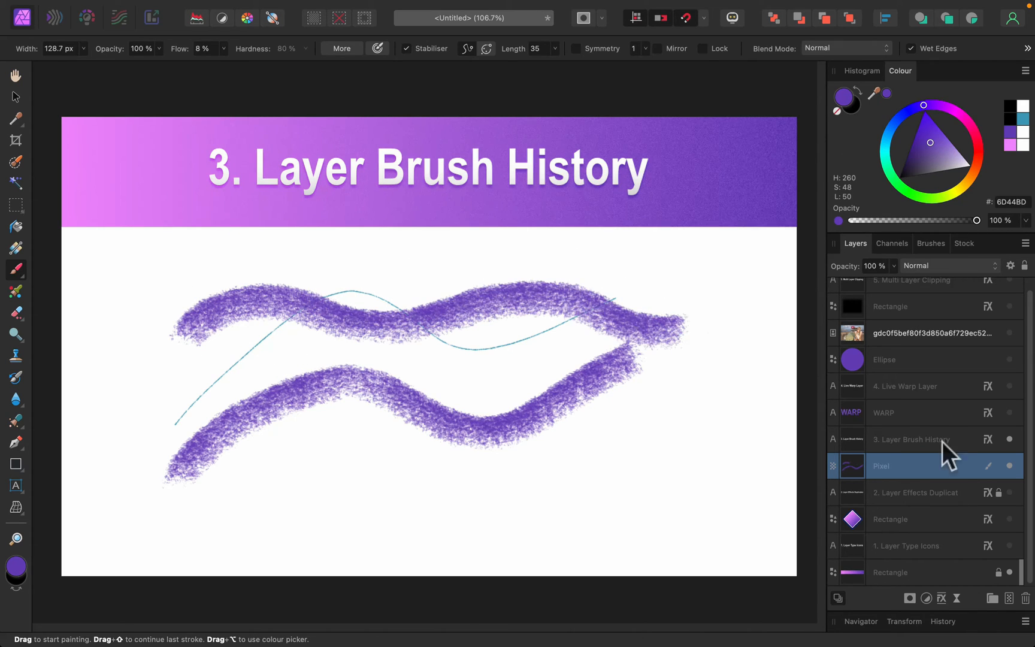
# - Reuse the 24 brush from history to draw a thin blue wavy line across the lower slide
pyautogui.click(987, 466)
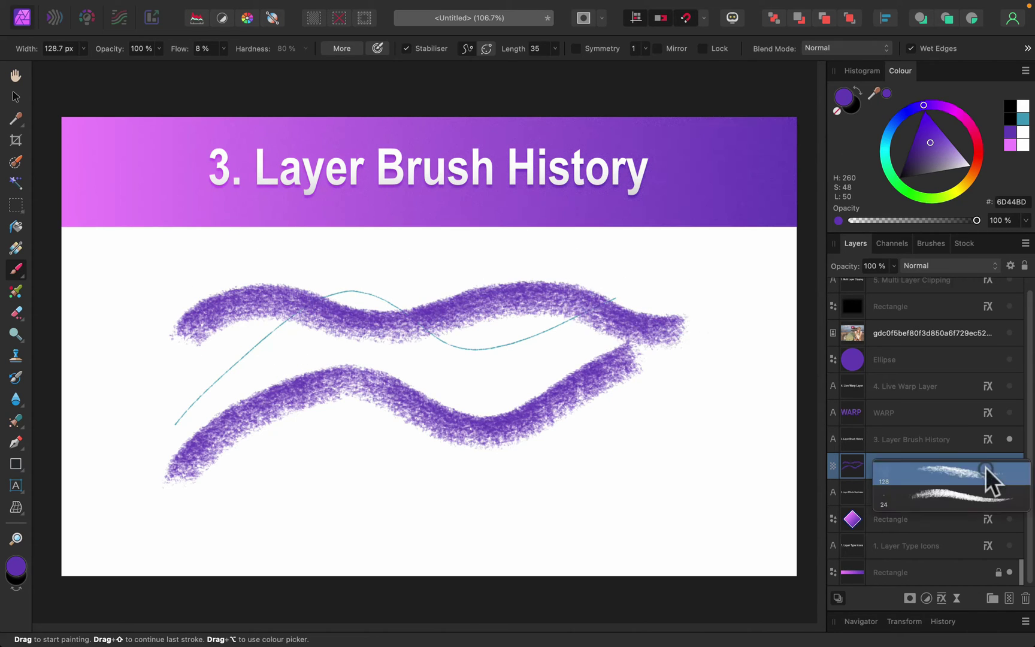
pyautogui.click(976, 497)
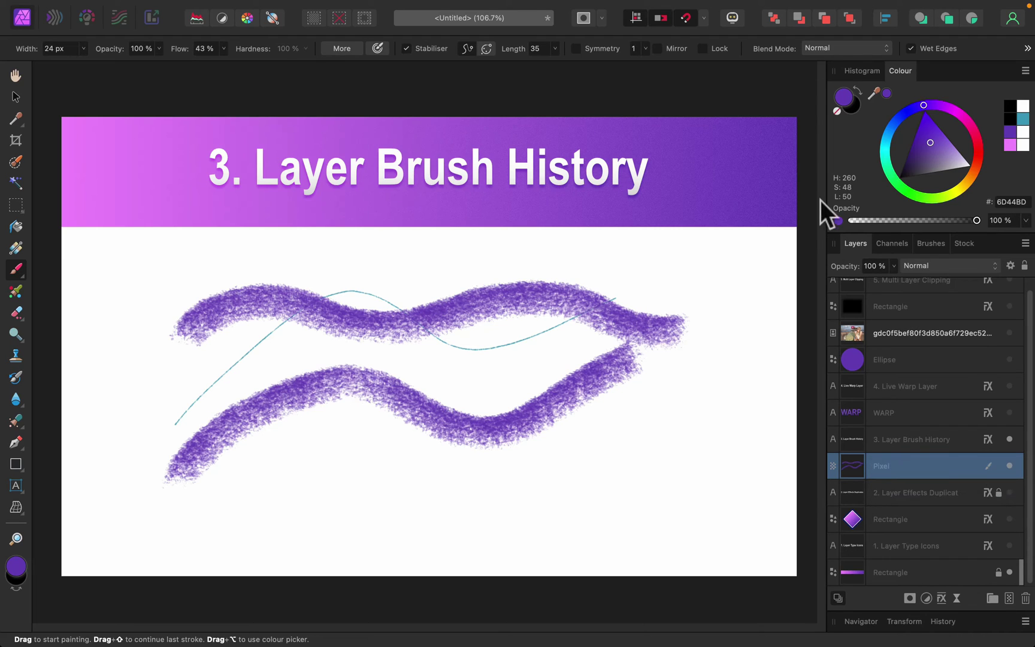
pyautogui.click(894, 123)
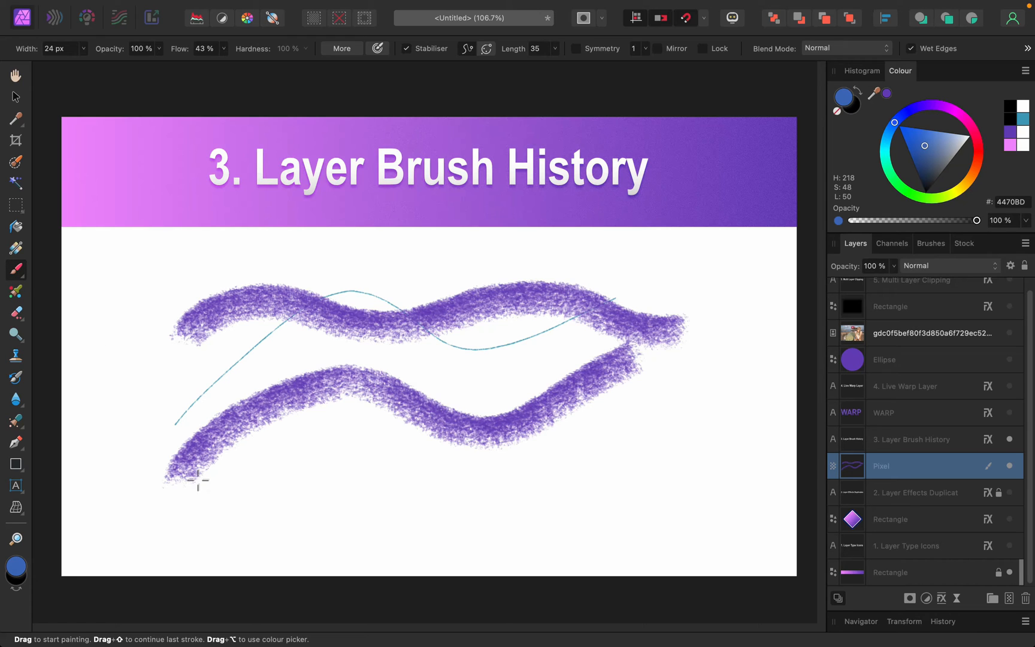
pyautogui.moveTo(188, 499); pyautogui.dragTo(679, 445)
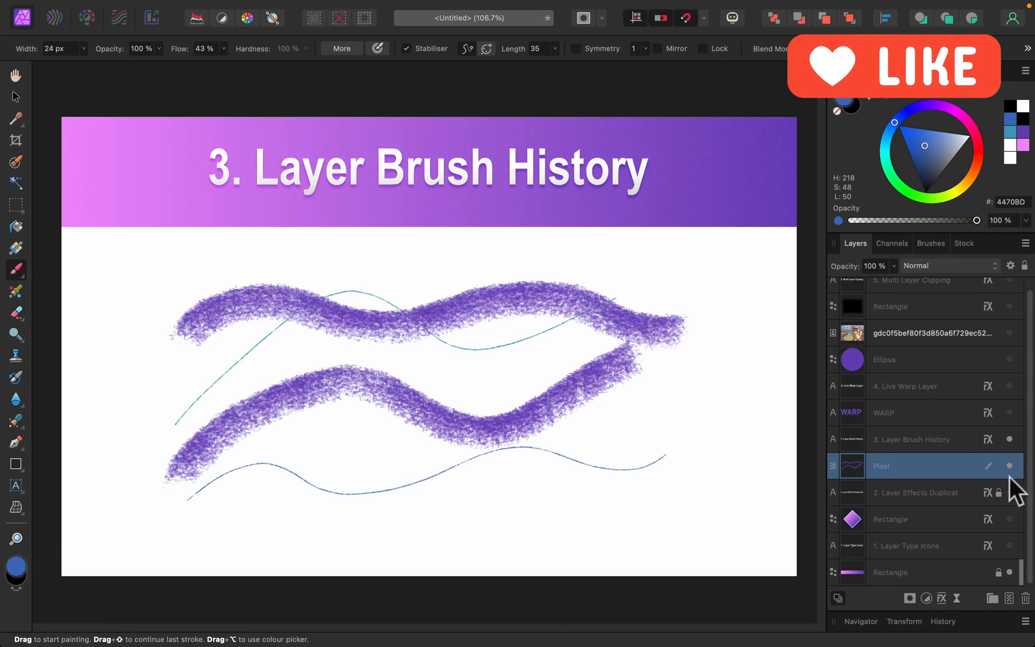
pyautogui.click(988, 467)
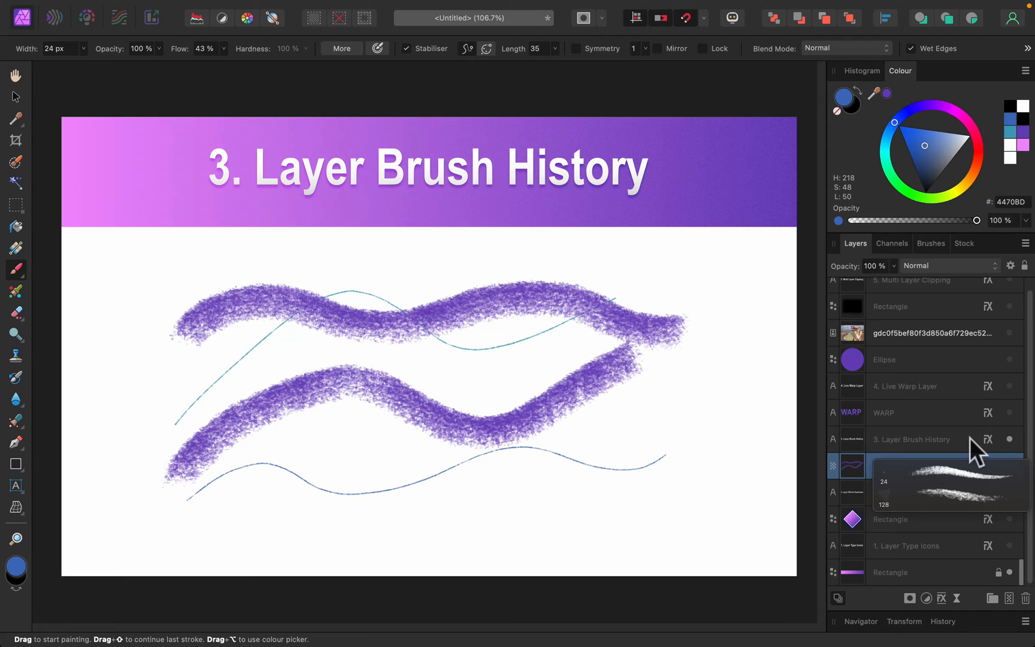
pyautogui.press('Escape')
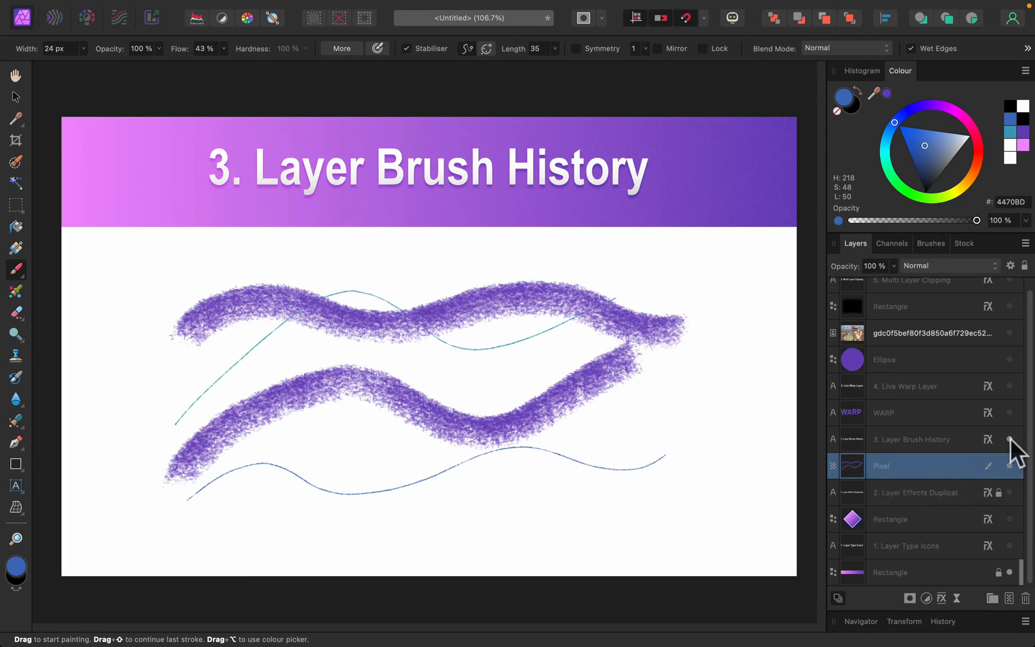
# - Hide the brush history title and strokes and show the '4. Live Warp Layer' title and WARP text
pyautogui.click(1011, 439)
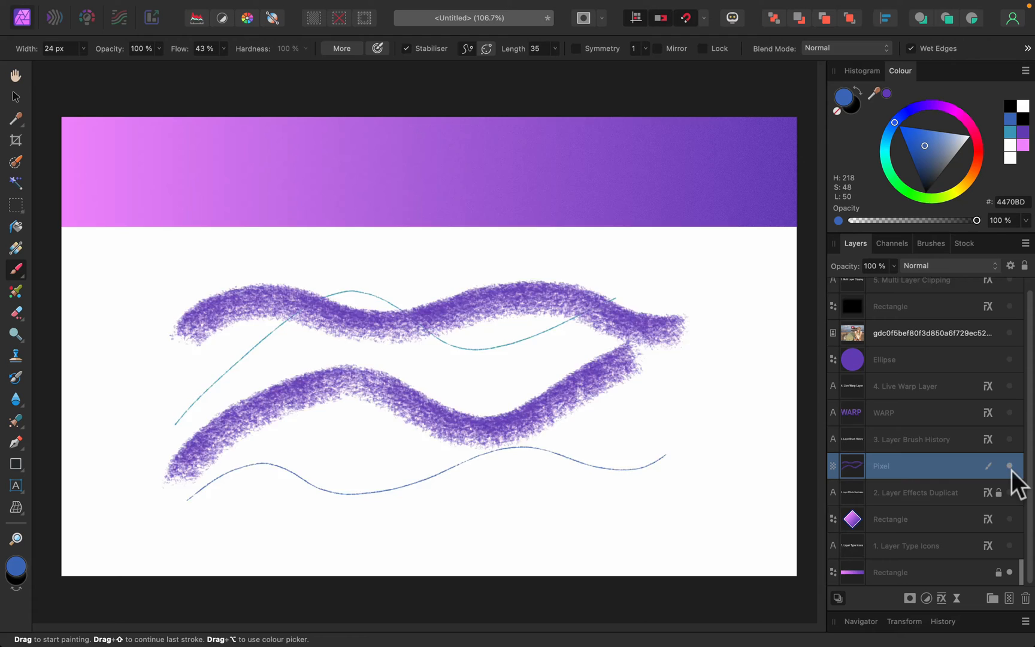
pyautogui.click(1009, 466)
pyautogui.click(1009, 386)
pyautogui.click(1009, 412)
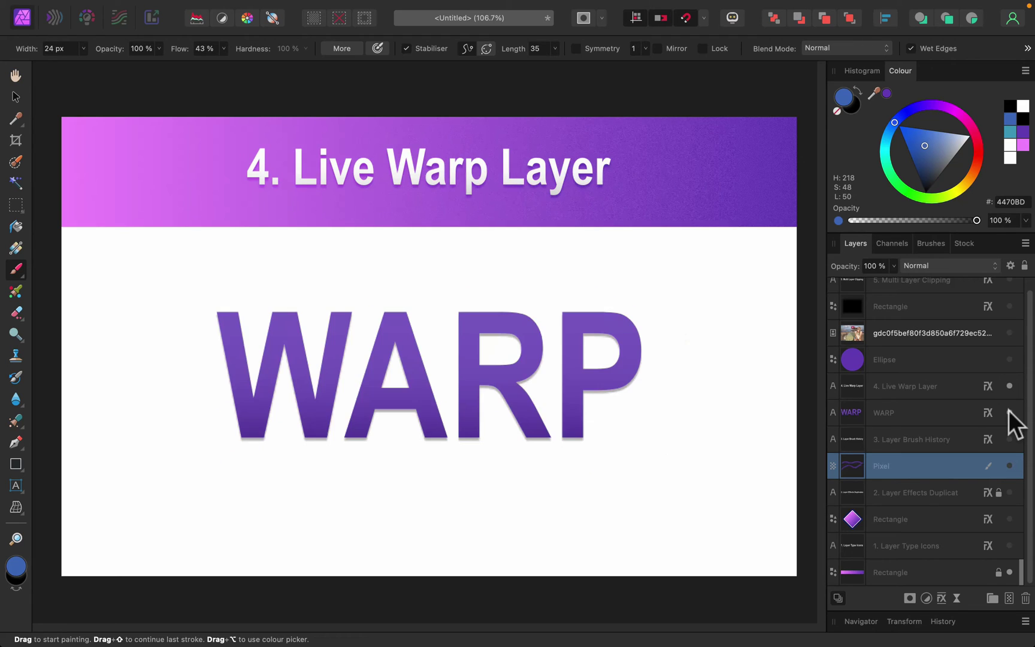
# - Select the WARP text layer and switch to the Move Tool
pyautogui.click(963, 387)
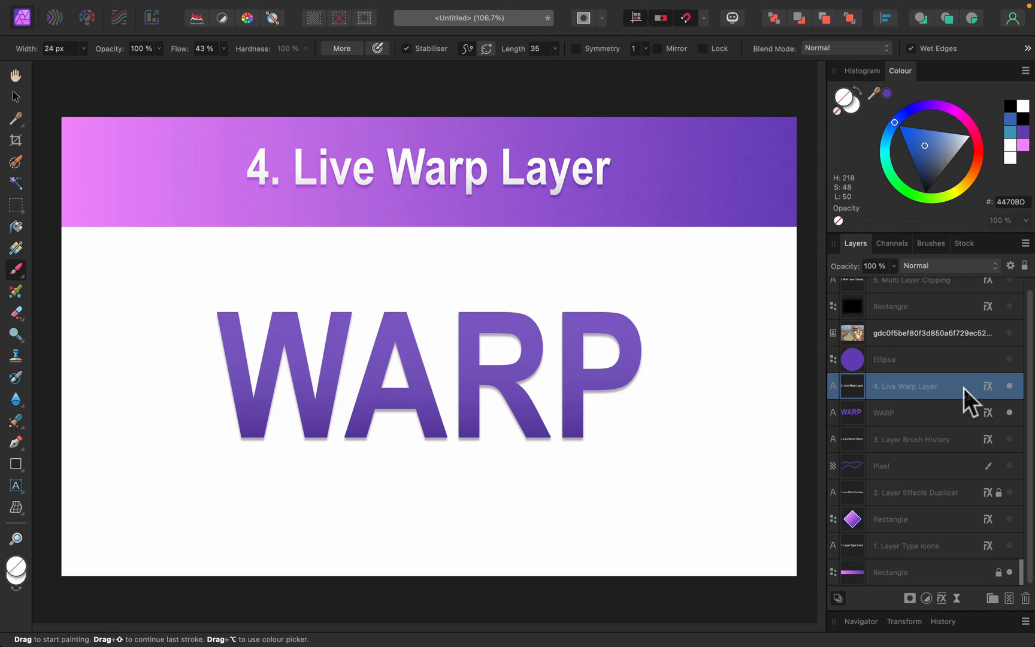
pyautogui.click(954, 361)
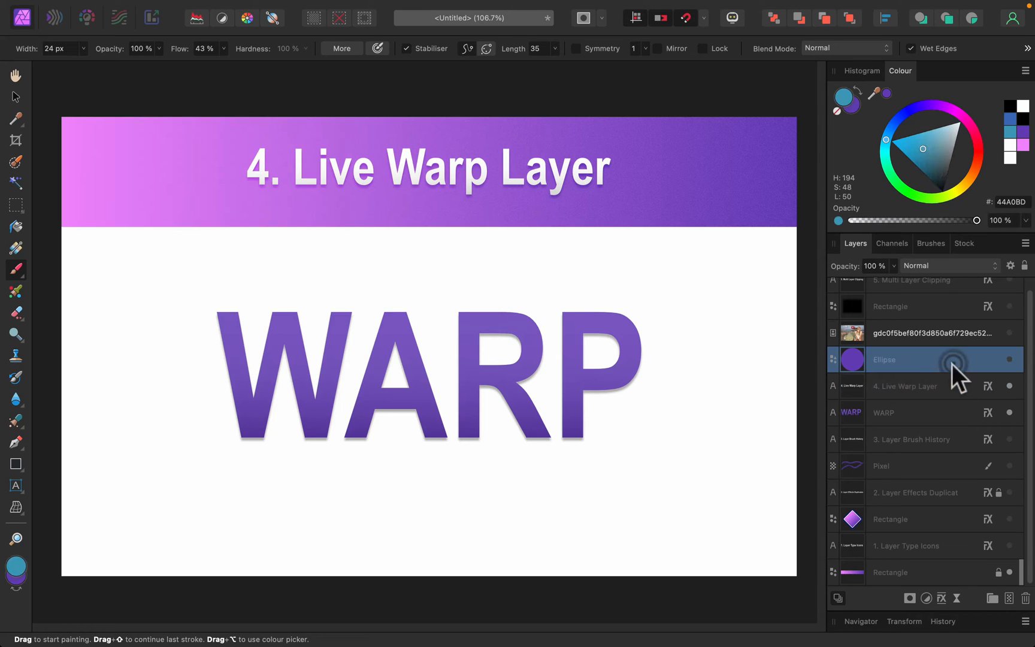
pyautogui.click(959, 383)
pyautogui.click(954, 414)
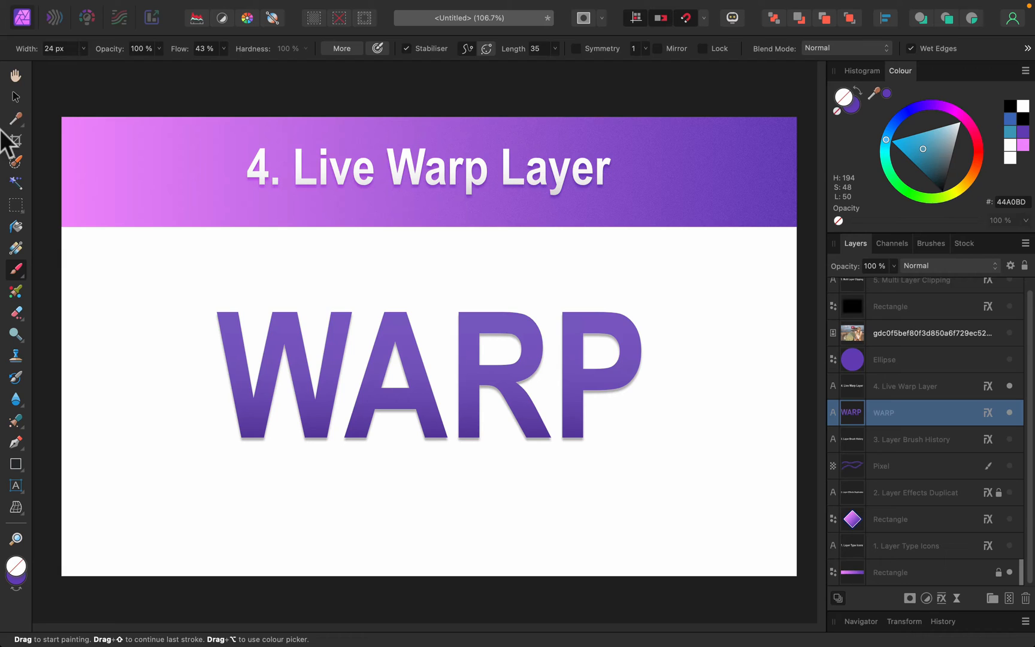
pyautogui.click(15, 95)
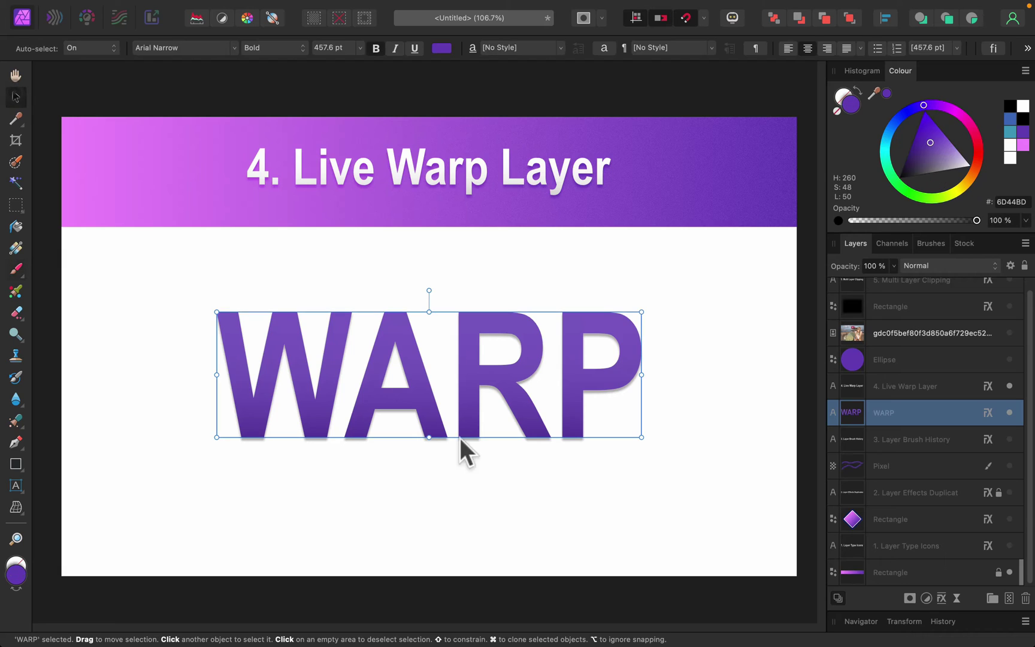
# - Add a live Mesh Warp filter to the WARP text layer and expand it in Layers
pyautogui.click(957, 599)
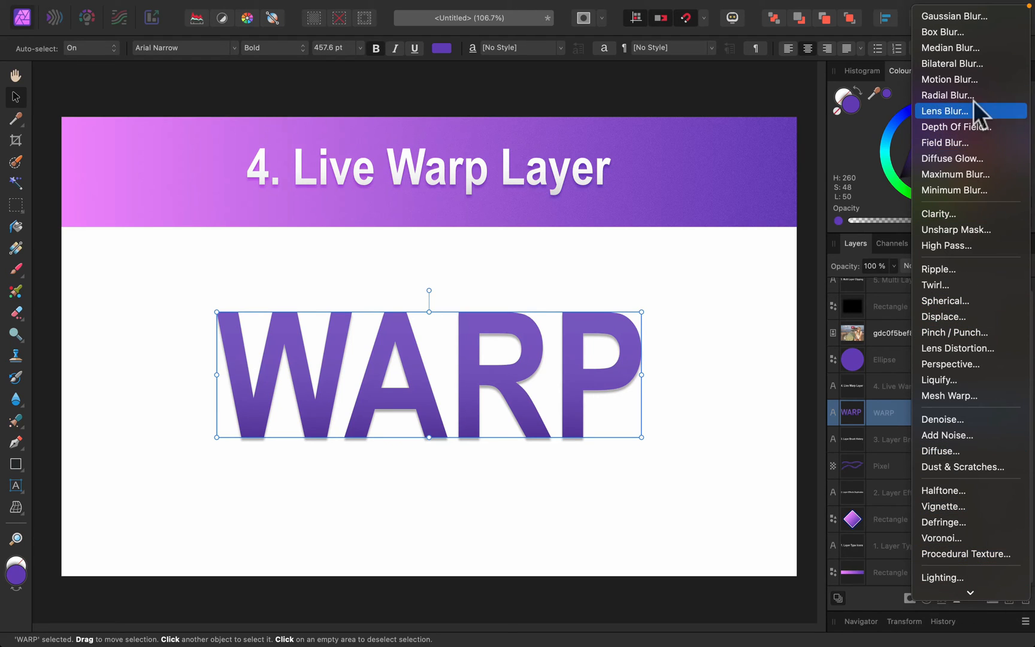
pyautogui.click(951, 397)
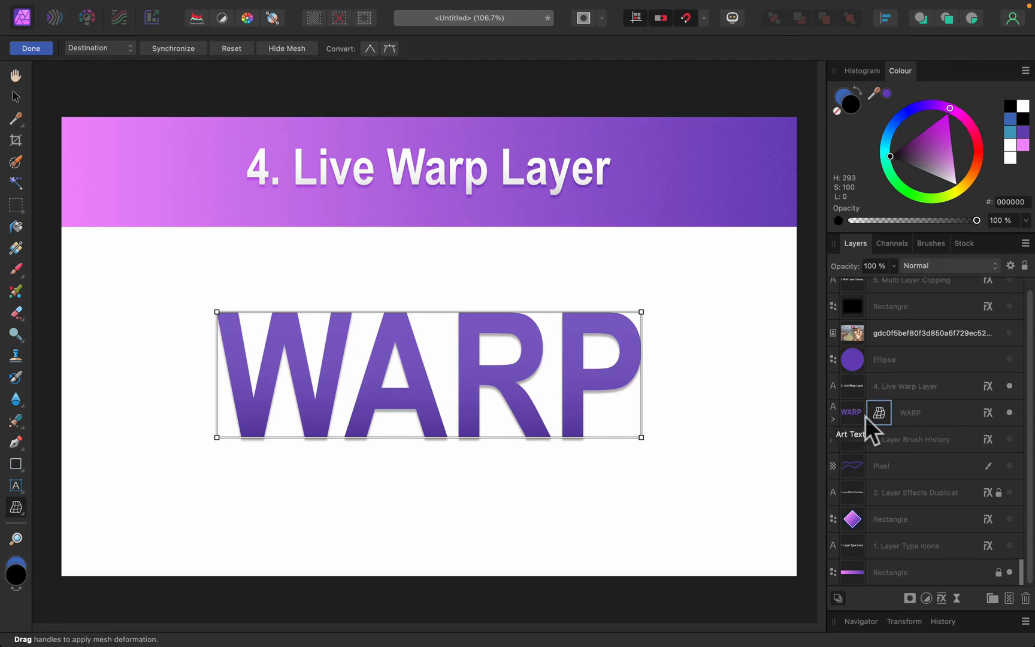
pyautogui.click(833, 421)
pyautogui.click(909, 412)
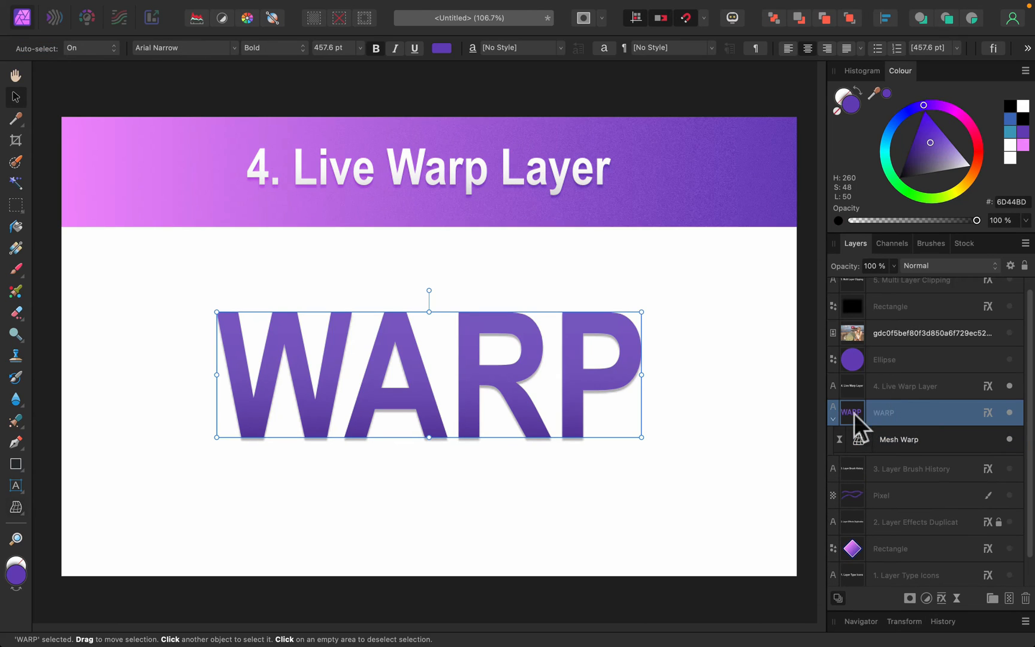
# - Change the word WARP to read 'Text' and select its Mesh Warp filter
pyautogui.doubleClick(588, 385)
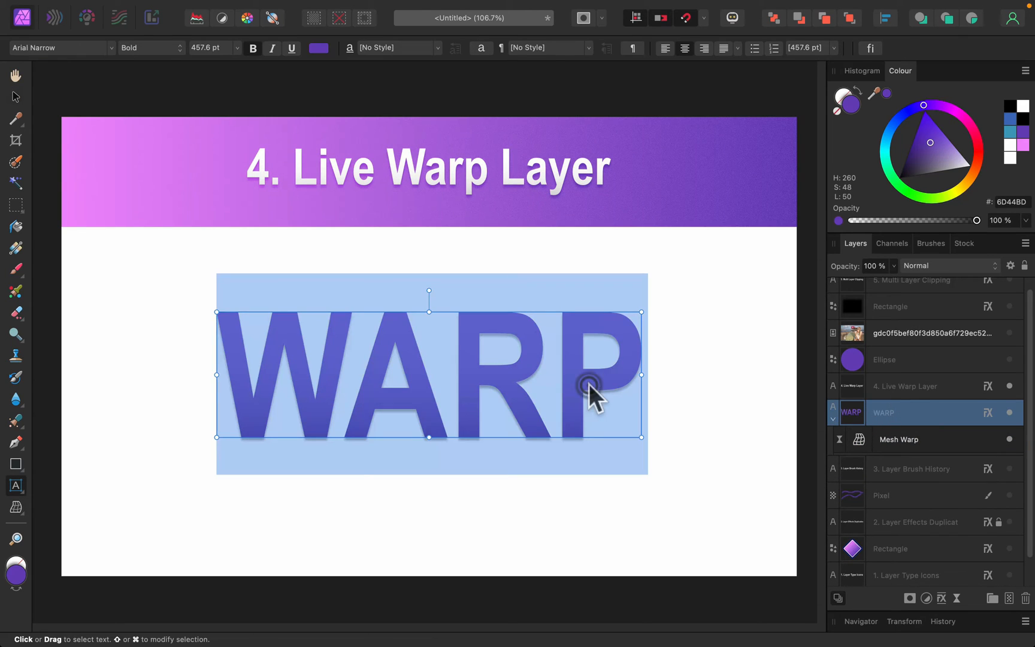
pyautogui.write('Text')
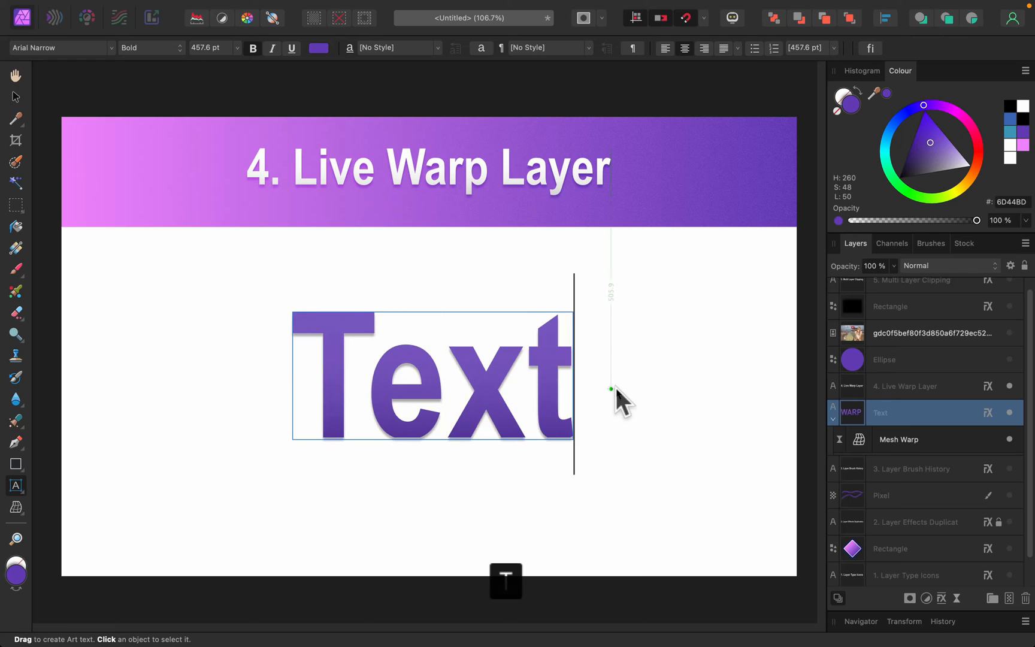
pyautogui.press('Escape')
pyautogui.click(15, 98)
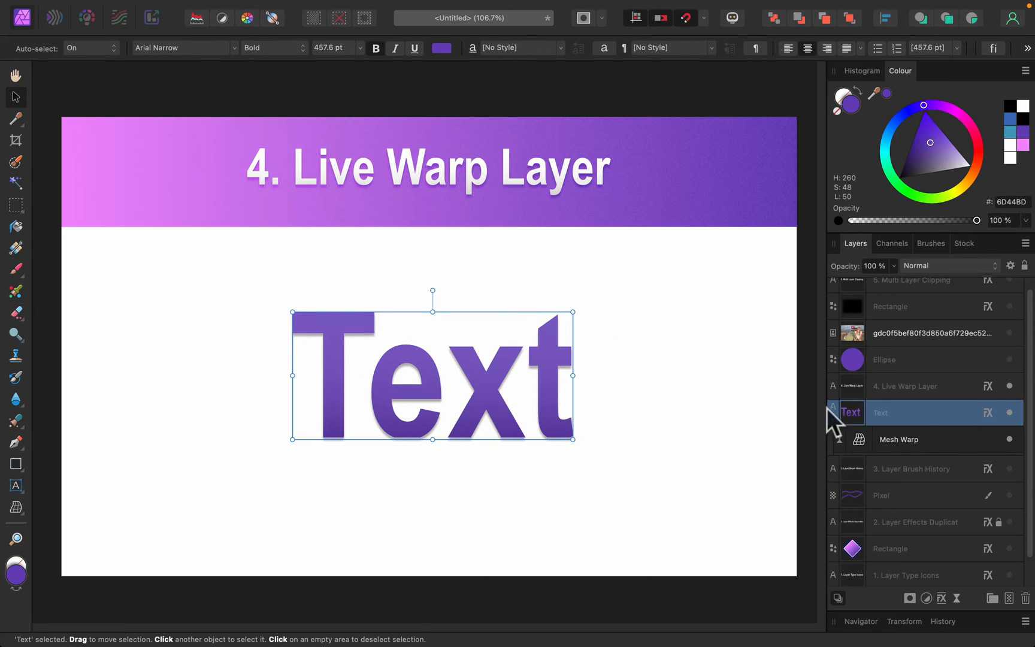
pyautogui.click(949, 439)
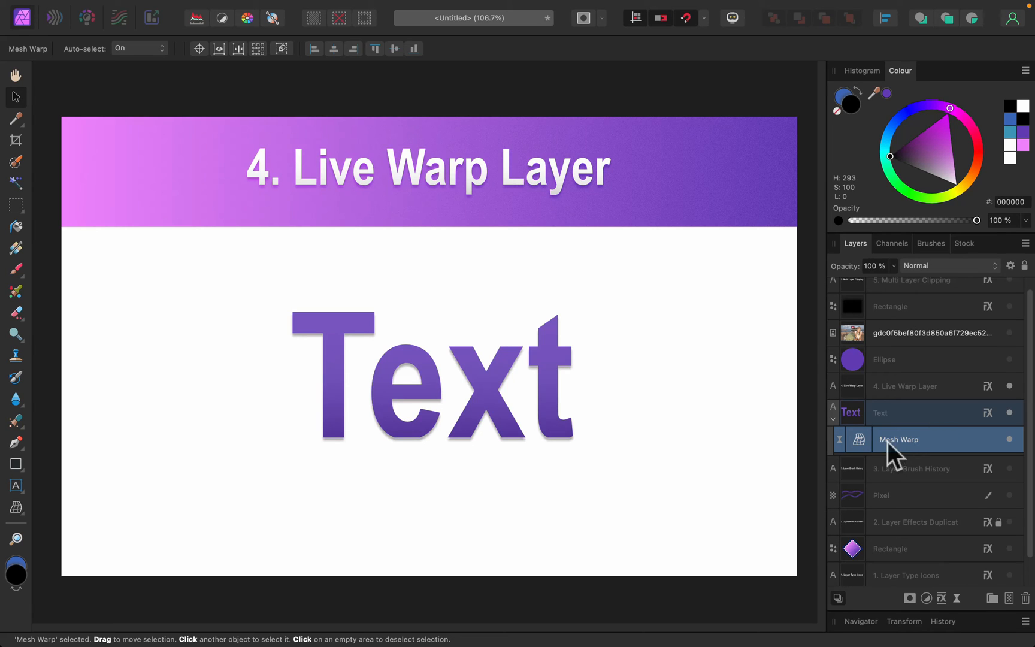
# - Edit the destination mesh, pulling the corners outward and bending the top and bottom edges inward
pyautogui.doubleClick(860, 440)
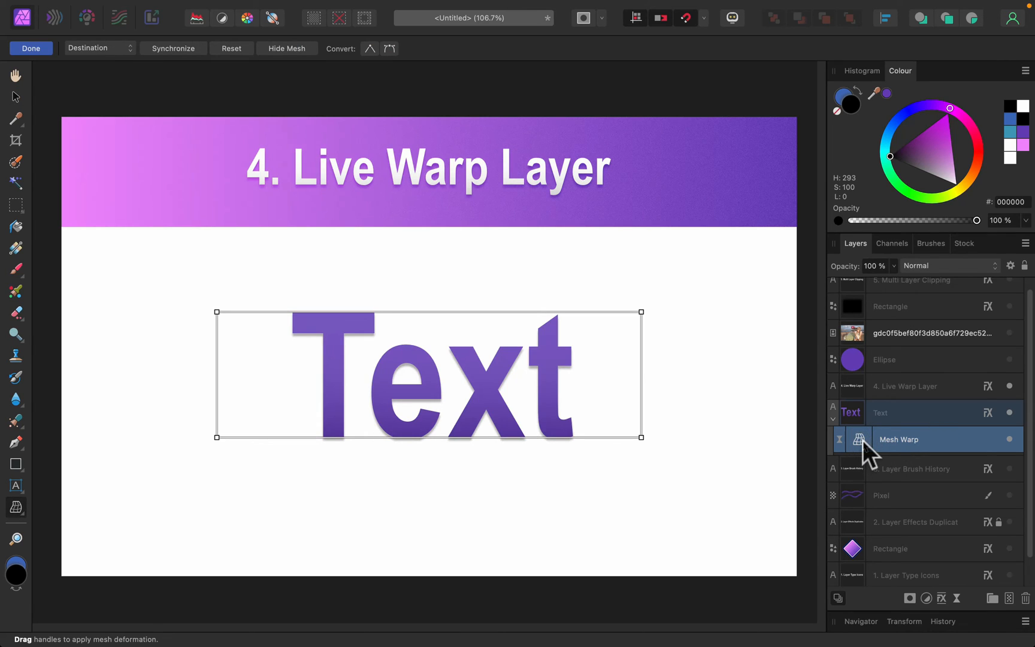
pyautogui.click(114, 49)
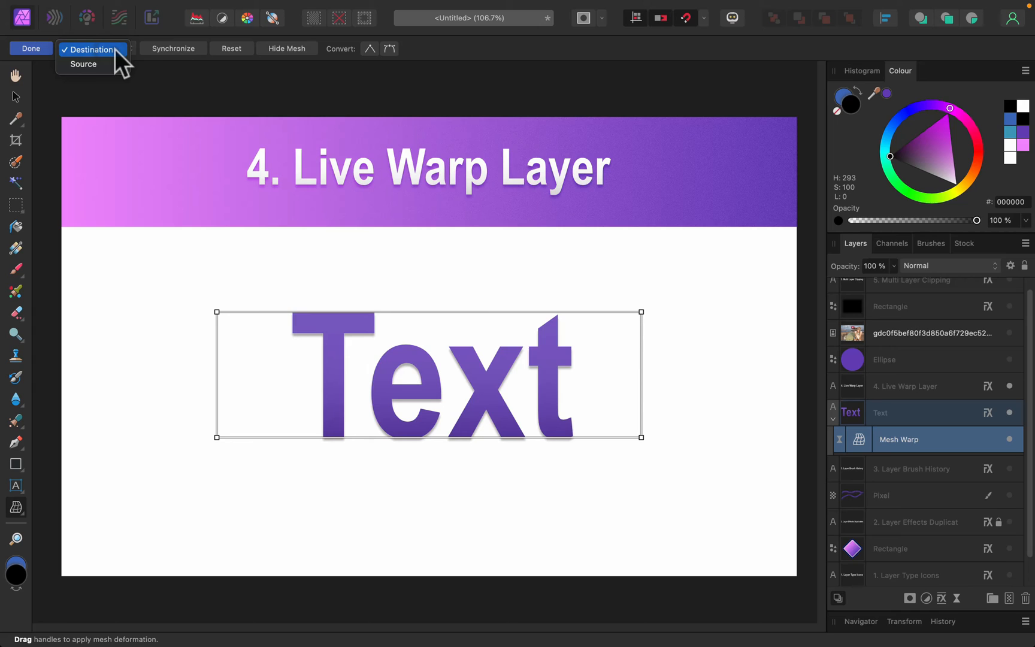
pyautogui.click(424, 48)
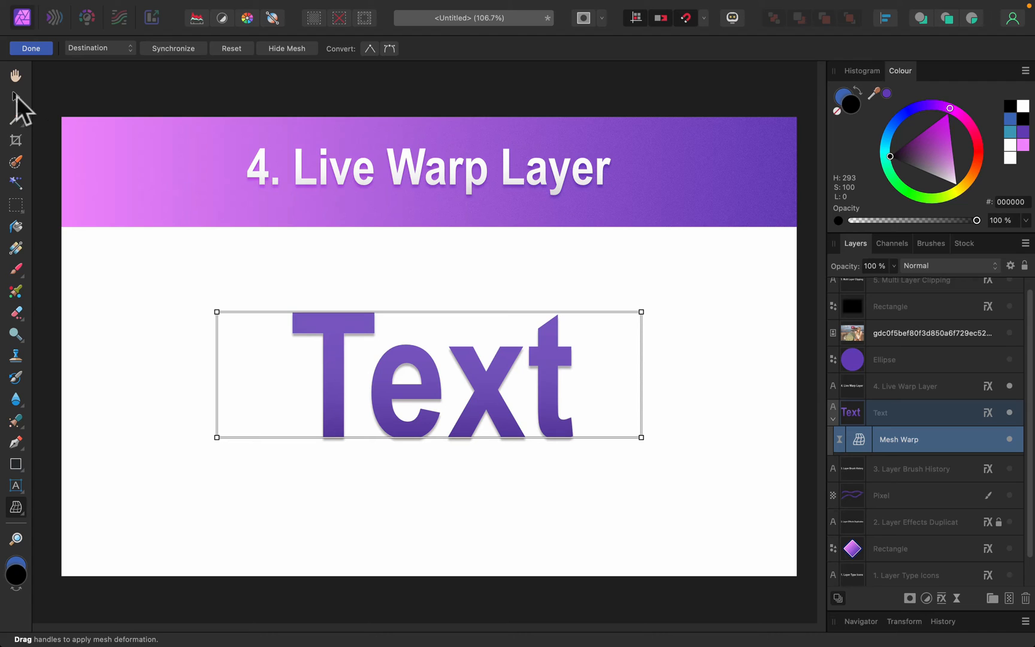
pyautogui.moveTo(216, 313); pyautogui.dragTo(204, 276)
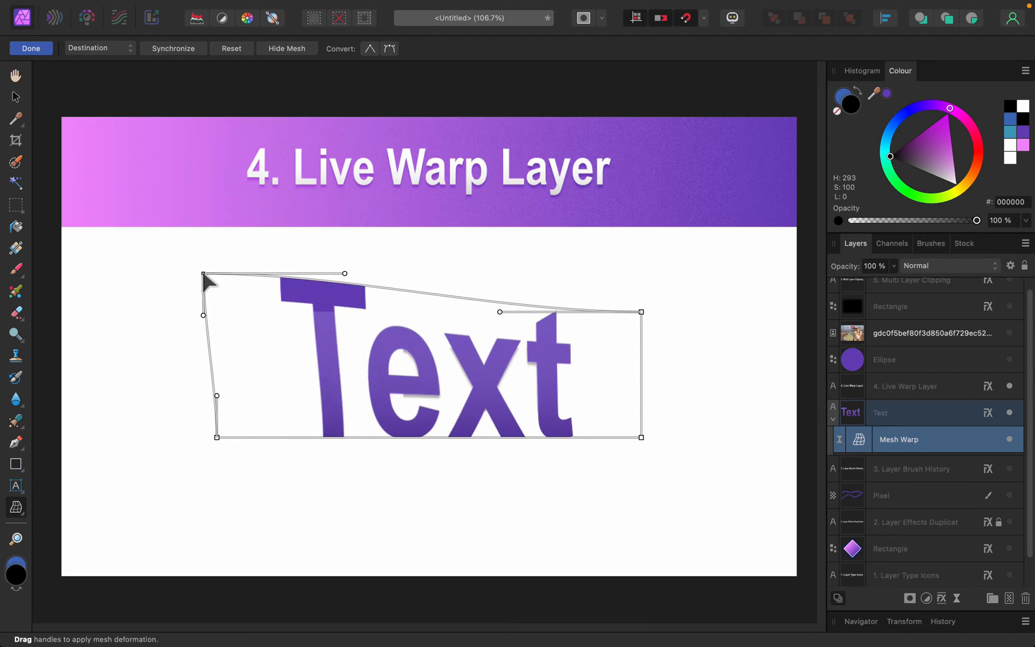
pyautogui.moveTo(345, 274); pyautogui.dragTo(351, 294)
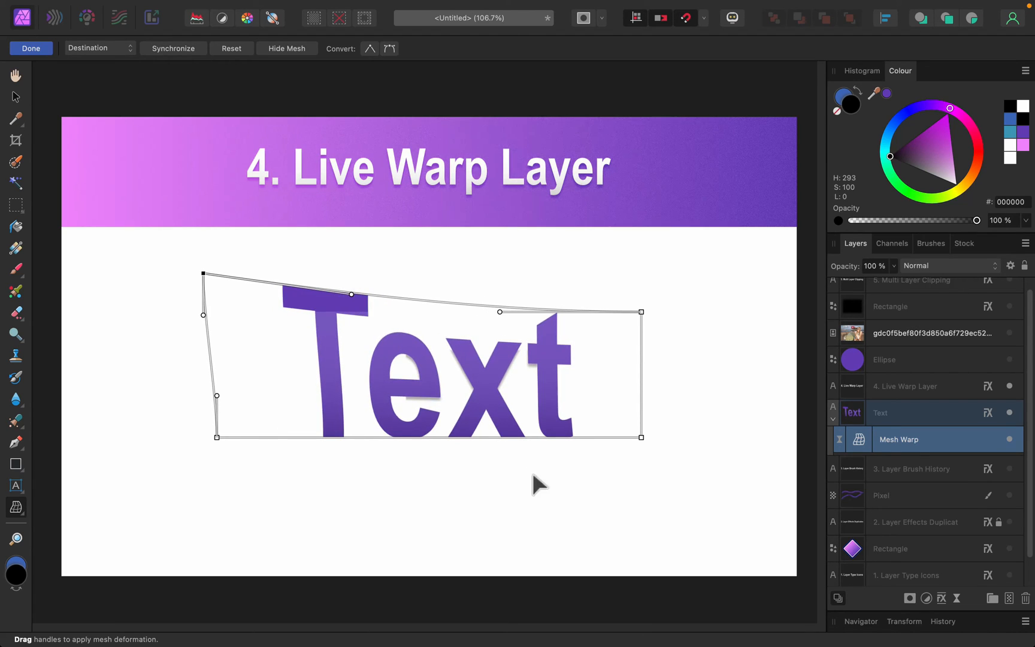
pyautogui.moveTo(641, 437); pyautogui.dragTo(669, 503)
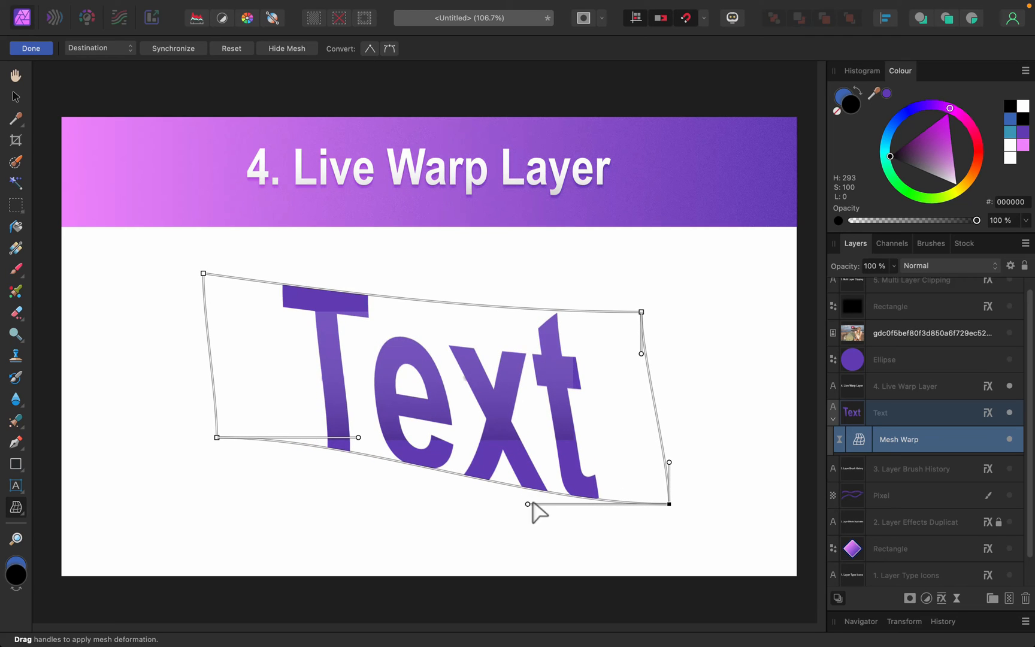
pyautogui.moveTo(528, 503); pyautogui.dragTo(522, 463)
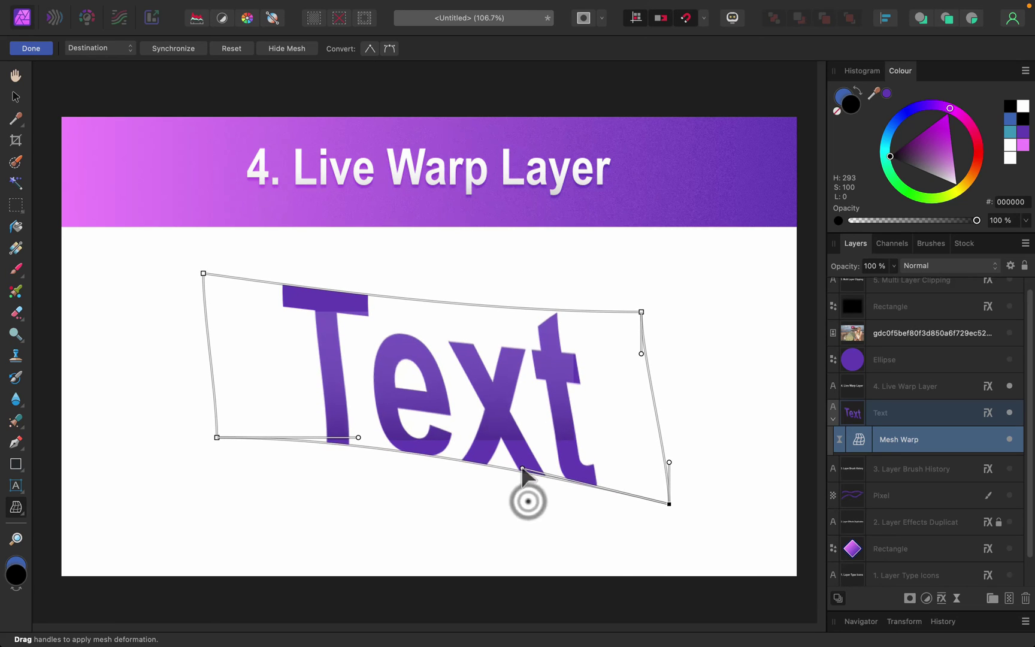
pyautogui.click(612, 396)
pyautogui.click(651, 393)
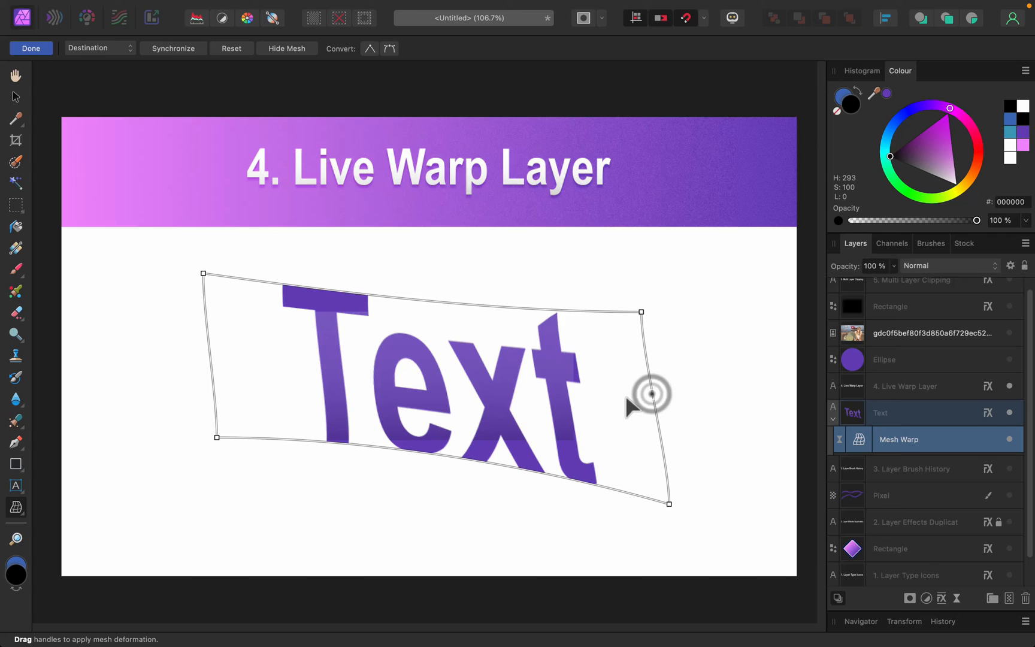
# - Add a node on the top edge near the t and reshape curves into a wavy, skewed form
pyautogui.doubleClick(566, 308)
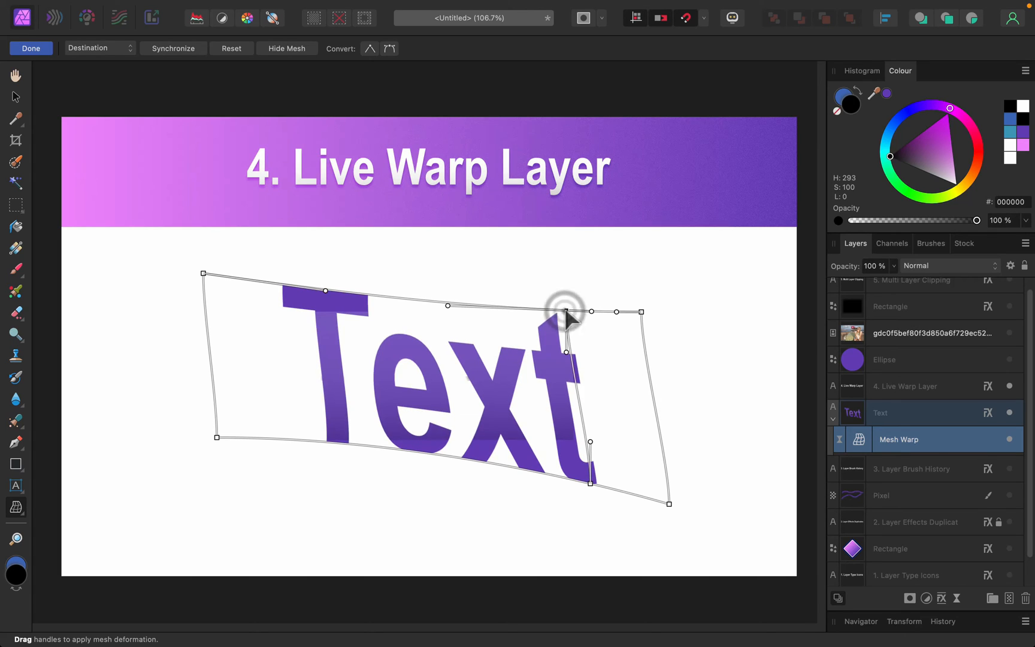
pyautogui.moveTo(566, 309); pyautogui.dragTo(525, 271)
pyautogui.moveTo(526, 313); pyautogui.dragTo(558, 308)
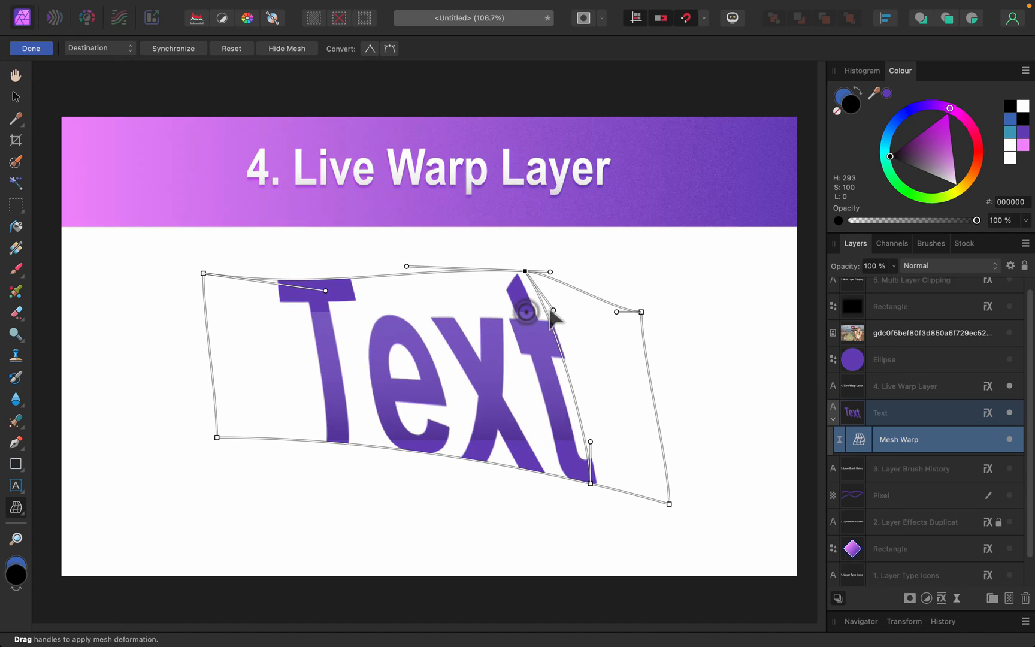
pyautogui.moveTo(591, 443); pyautogui.dragTo(611, 427)
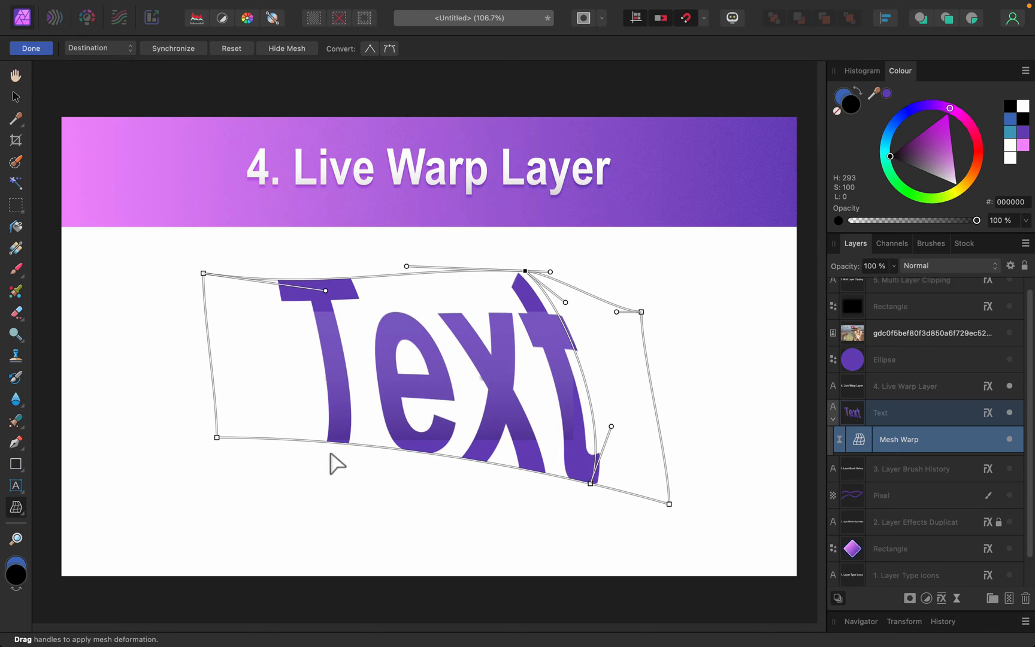
pyautogui.moveTo(216, 438); pyautogui.dragTo(255, 477)
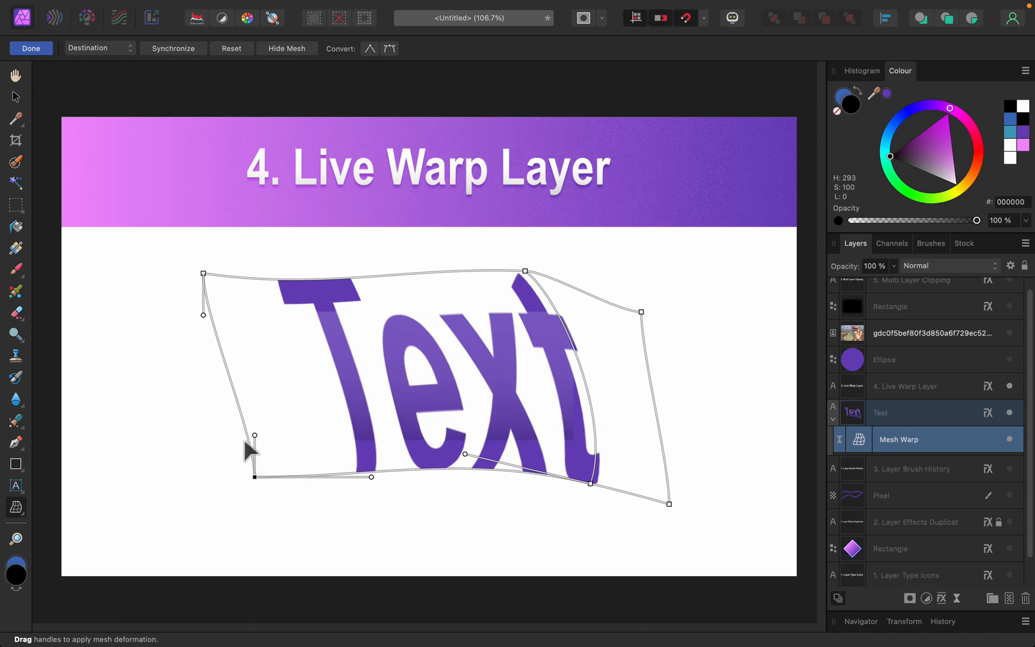
pyautogui.moveTo(372, 477); pyautogui.dragTo(366, 402)
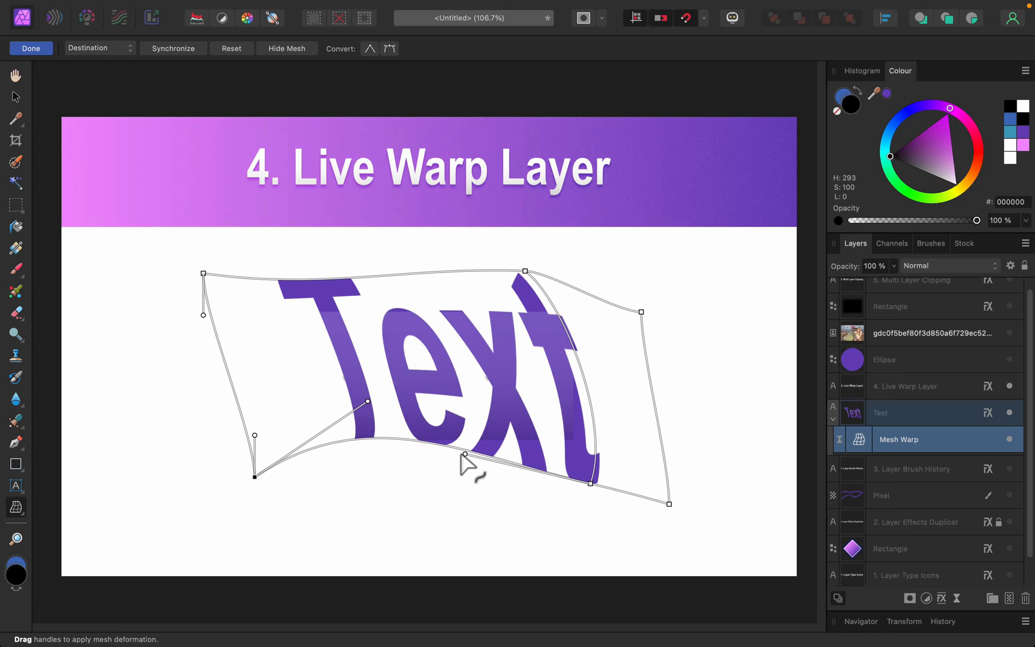
pyautogui.moveTo(465, 454)
pyautogui.mouseDown()
pyautogui.moveTo(525, 445)
pyautogui.moveTo(446, 419)
pyautogui.mouseUp()
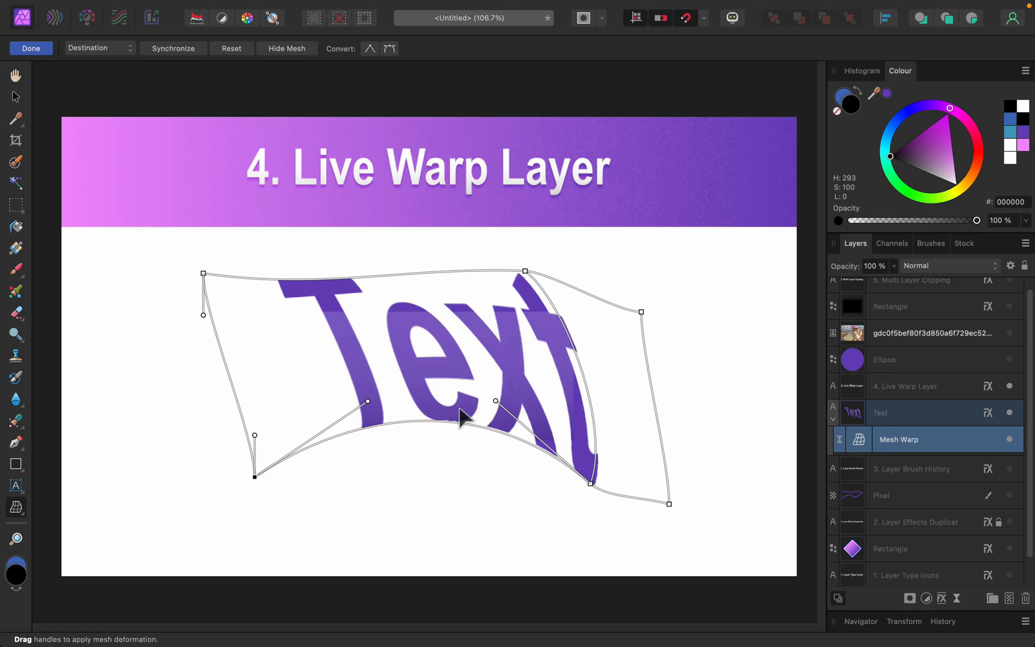
# - Toggle the Mesh Warp visibility to compare, leaving it off with the filter selected
pyautogui.click(1009, 439)
pyautogui.click(1010, 442)
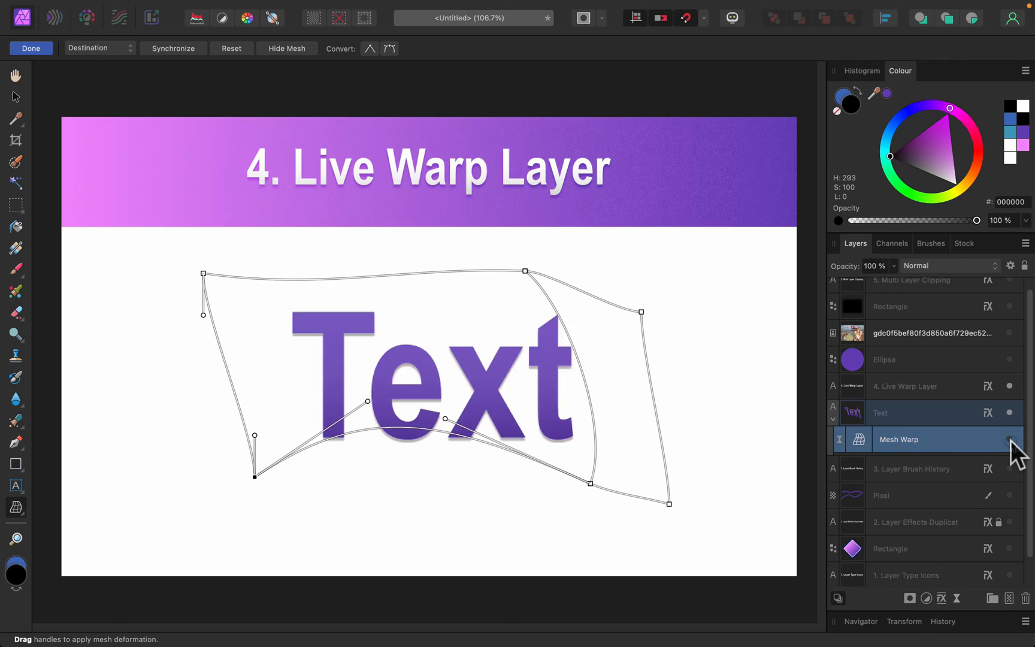
pyautogui.click(1010, 441)
pyautogui.click(1010, 439)
pyautogui.click(1010, 440)
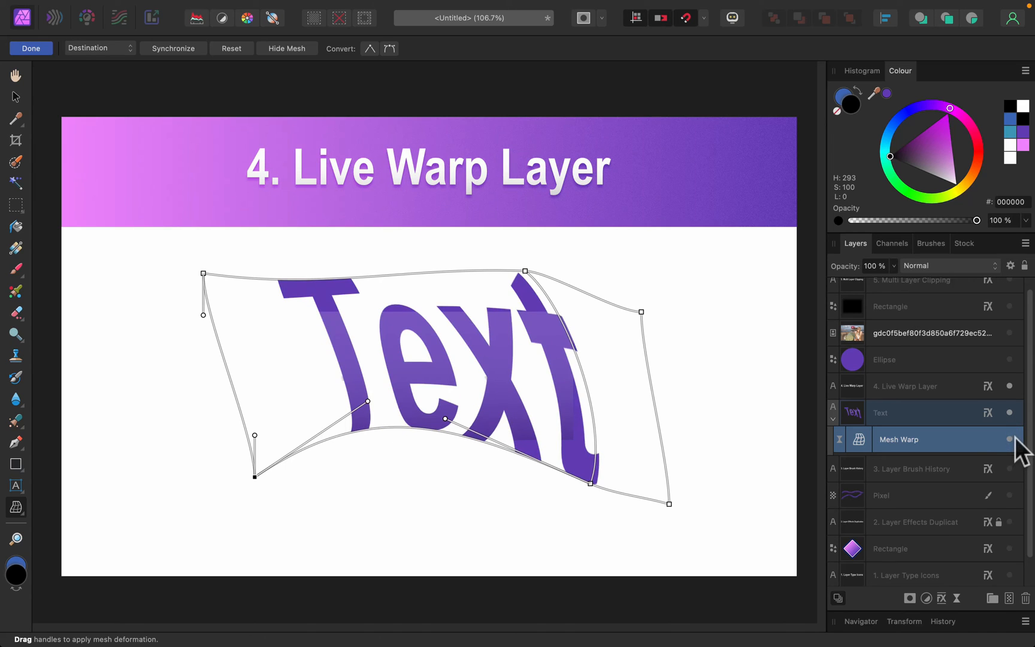
pyautogui.click(1010, 440)
pyautogui.click(928, 417)
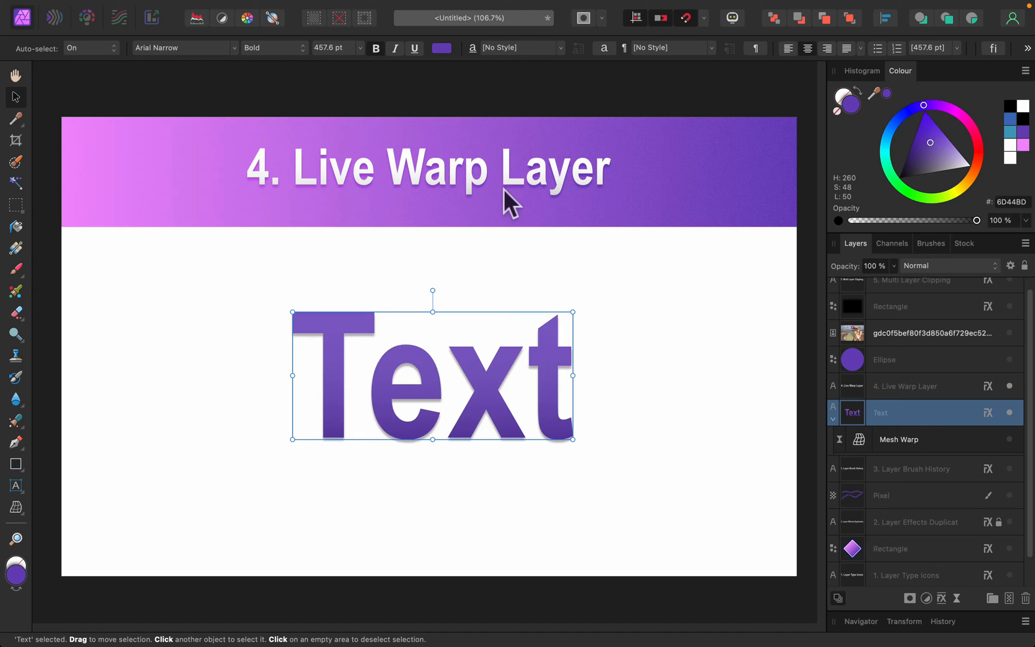
pyautogui.click(951, 431)
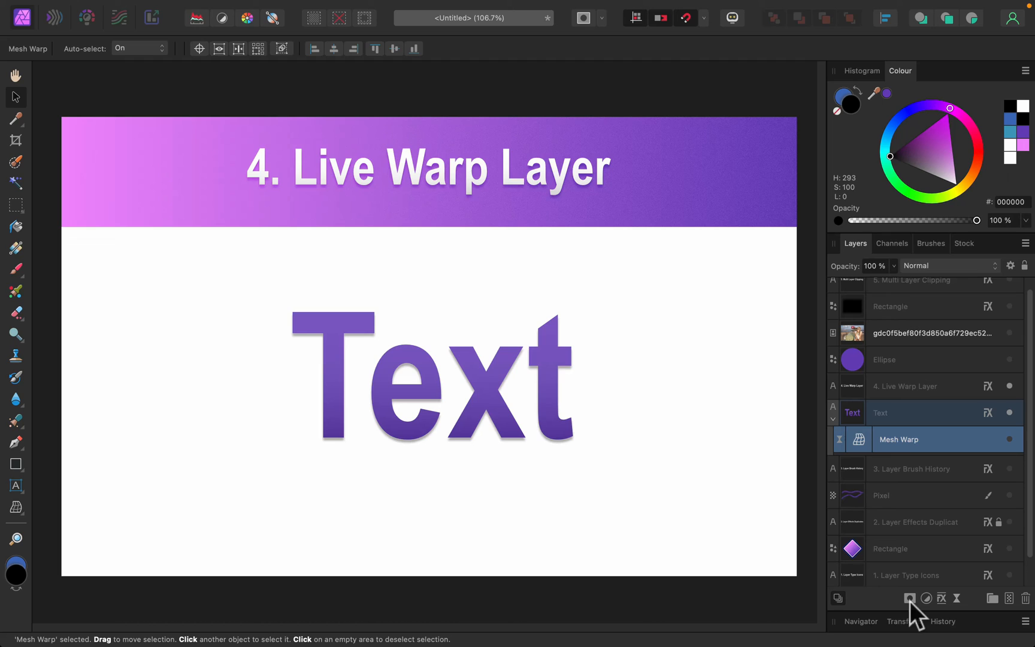
# - Re-enable the Mesh Warp so the word Text bends again, then select the Text layer
pyautogui.click(956, 601)
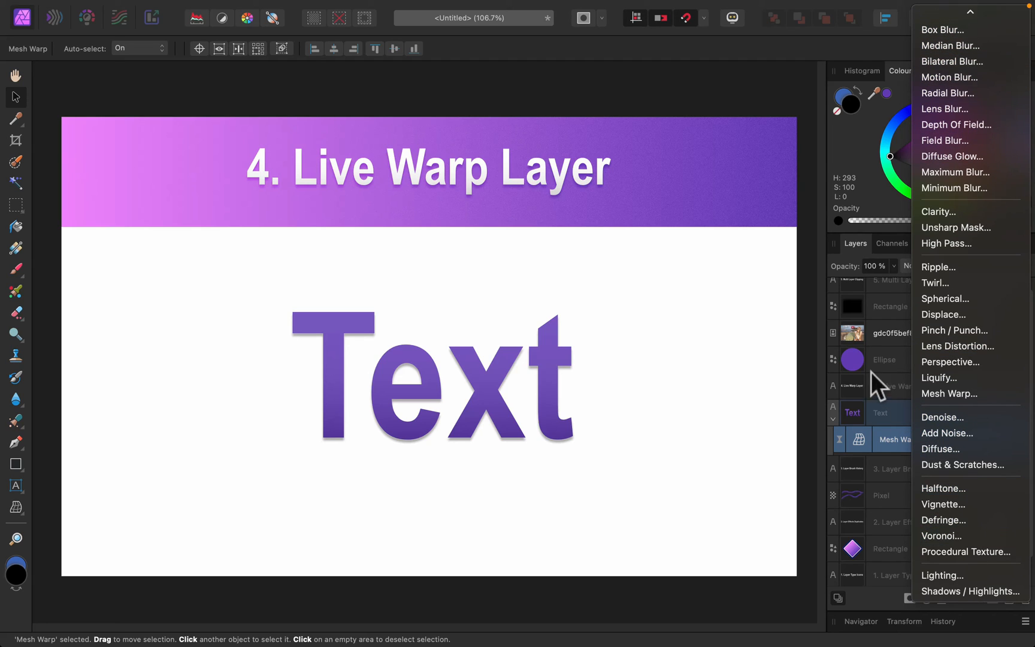
pyautogui.click(885, 412)
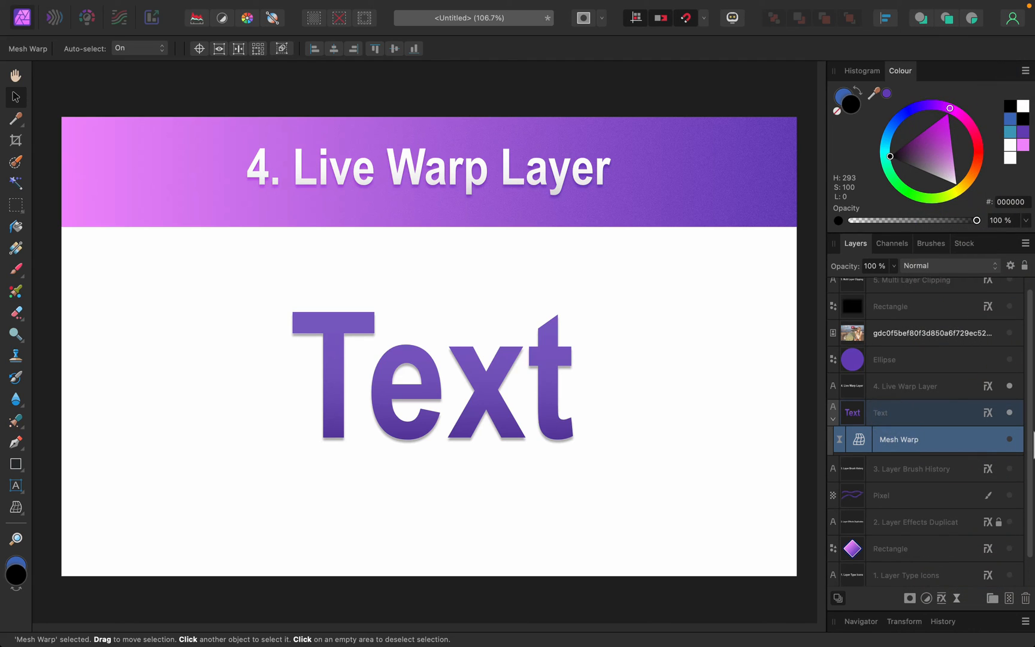
pyautogui.click(1010, 440)
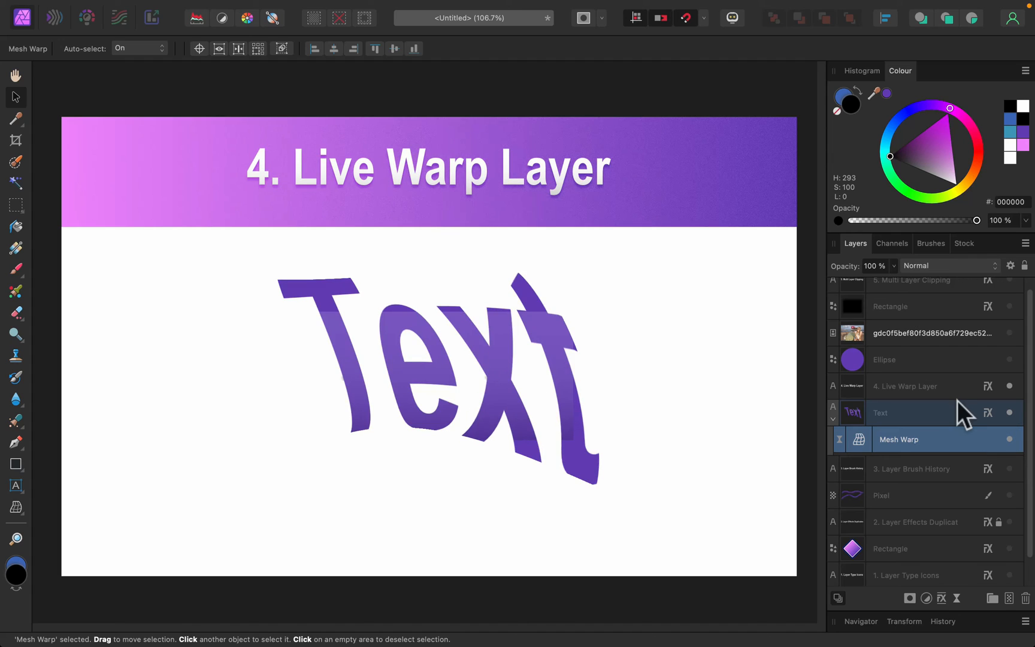
pyautogui.click(944, 415)
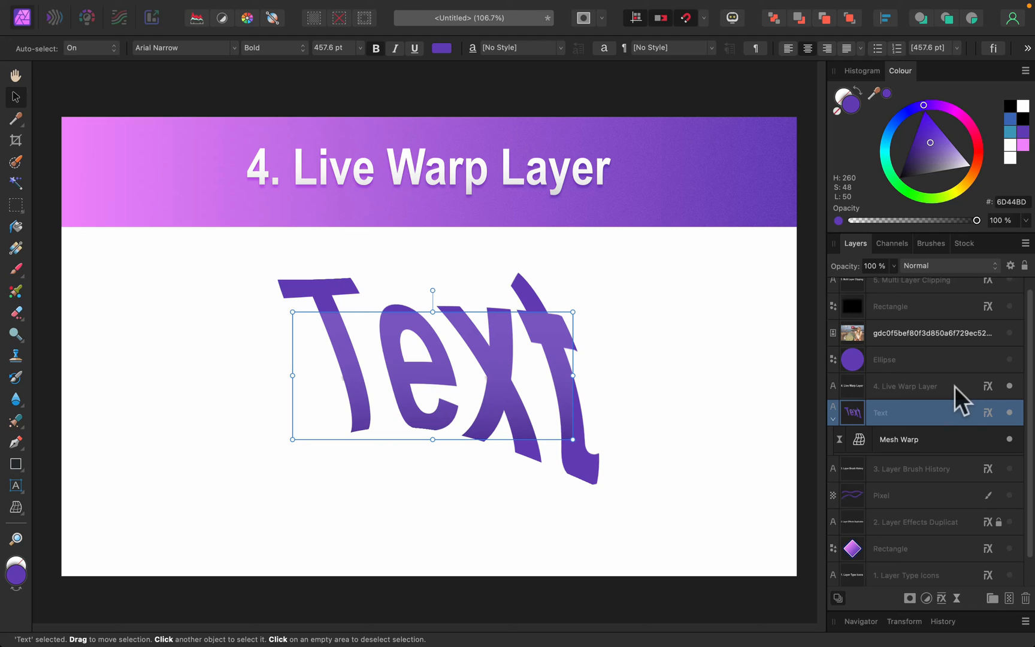
pyautogui.scroll(1, 955, 388)
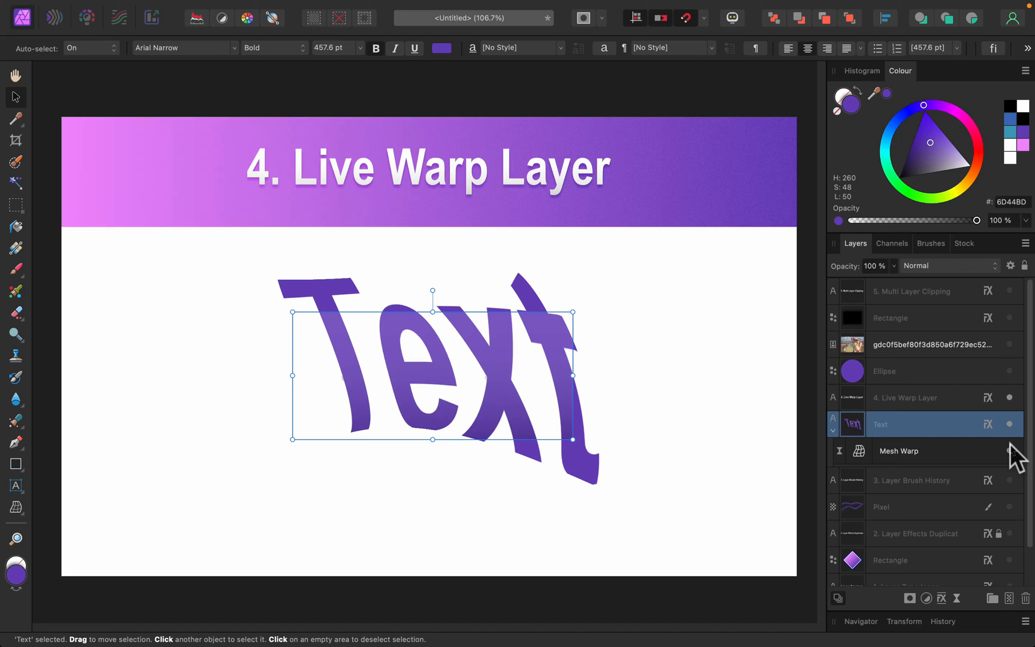
# - Hide the 4. Live Warp Layer title, the warped Text and its Mesh Warp
pyautogui.click(1010, 443)
pyautogui.click(1009, 397)
pyautogui.click(1009, 424)
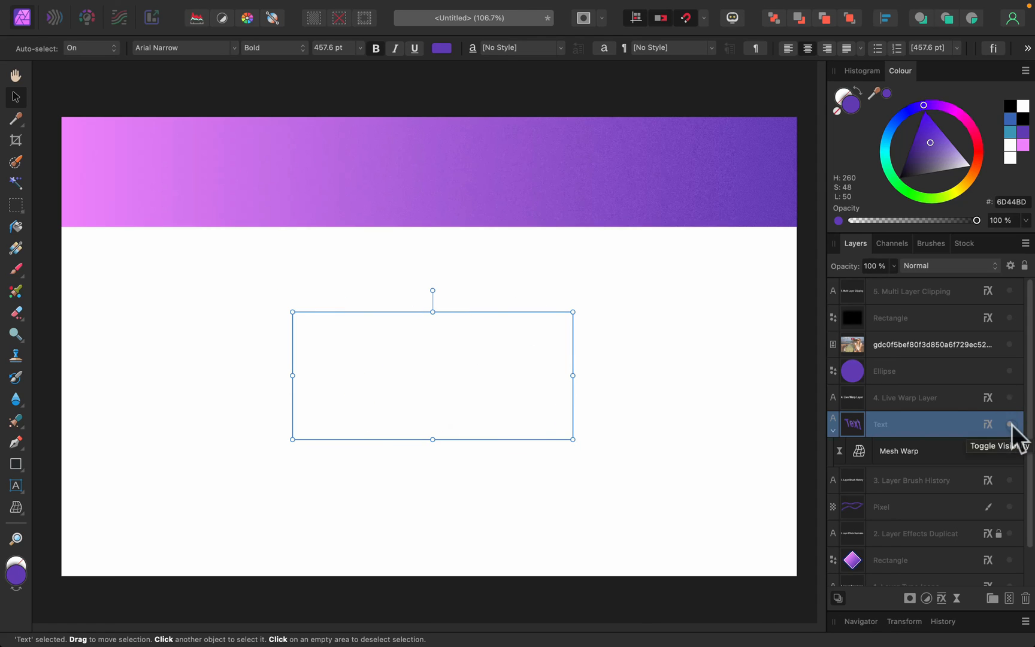
pyautogui.click(1009, 450)
# - Show the 5. Multi Layer Clipping title, blurred rectangle, photo and purple Ellipse
pyautogui.click(1010, 290)
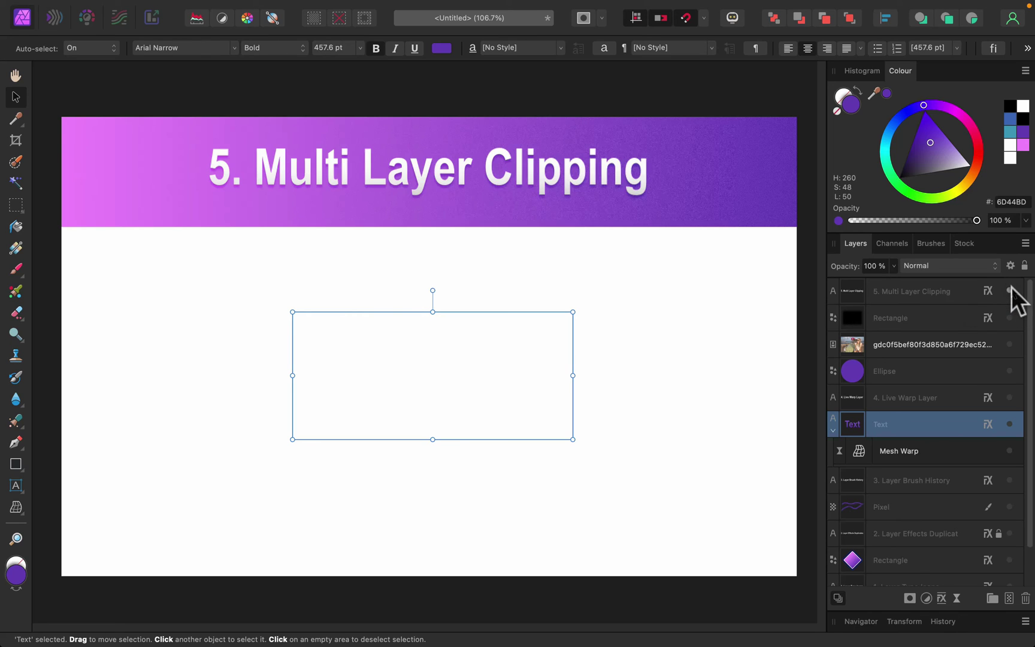
pyautogui.click(1010, 317)
pyautogui.click(1008, 344)
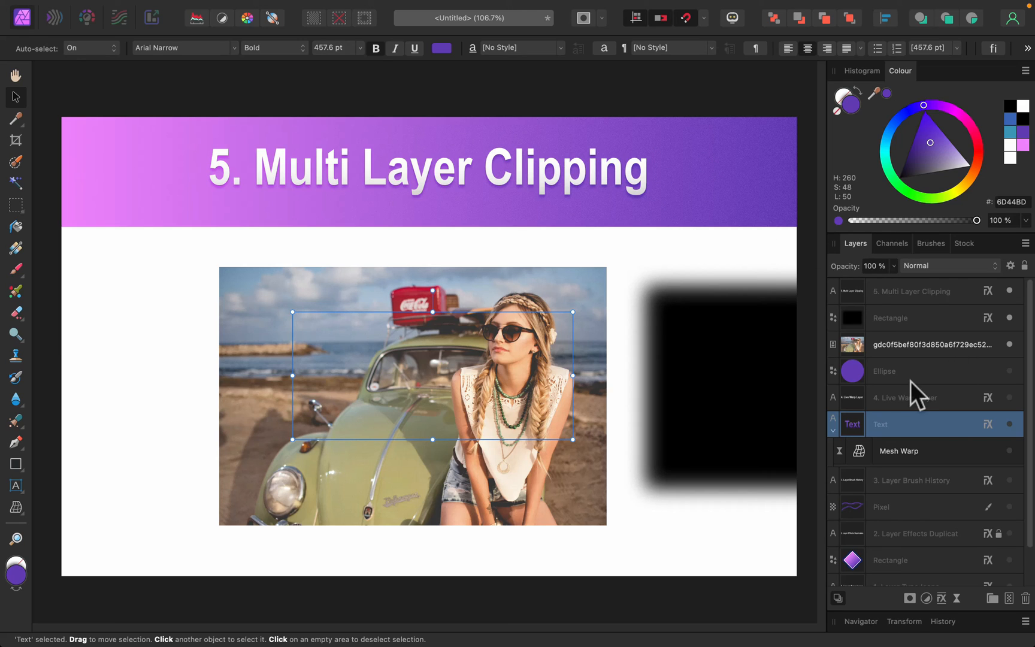
pyautogui.click(1010, 371)
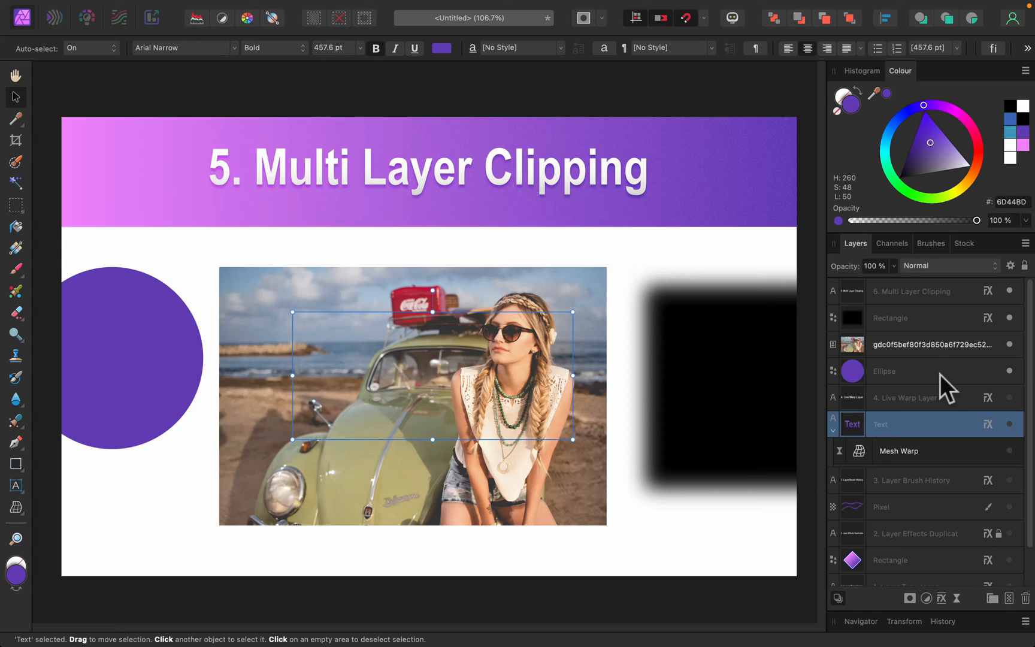
# - Enlarge the purple circle and clip the photo layer inside the Ellipse
pyautogui.click(933, 344)
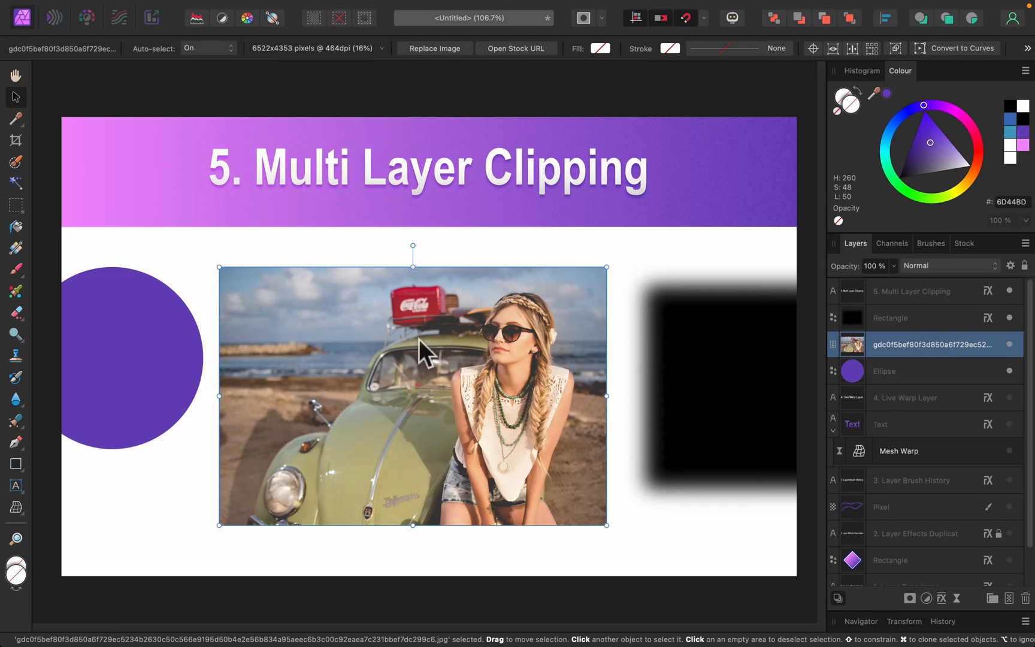
pyautogui.click(943, 374)
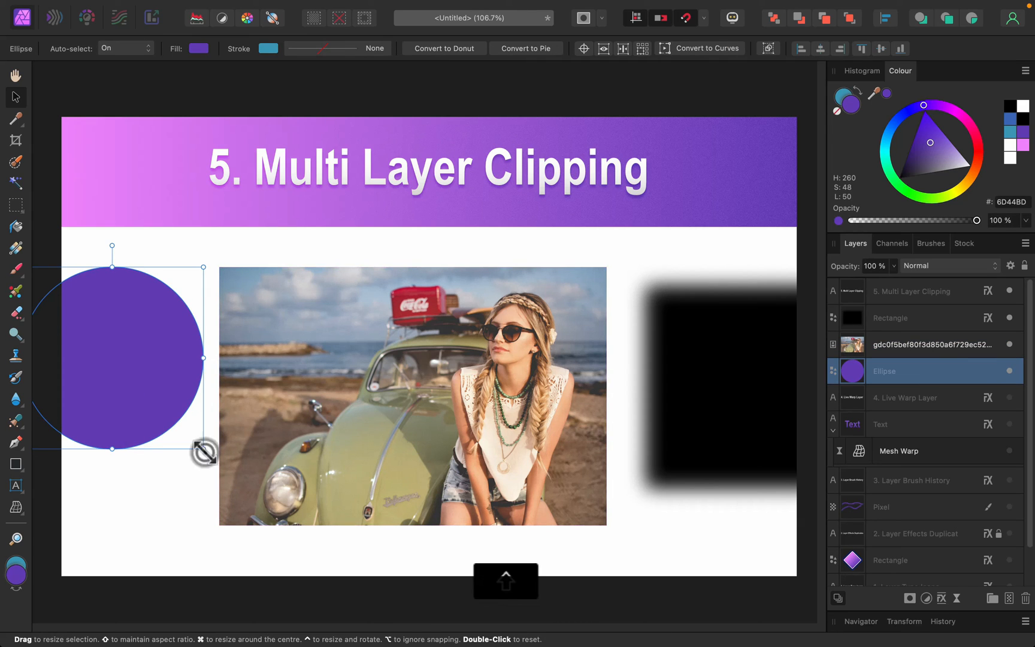
pyautogui.moveTo(204, 448)
pyautogui.mouseDown()
pyautogui.moveTo(190, 447)
pyautogui.moveTo(232, 406)
pyautogui.mouseUp()
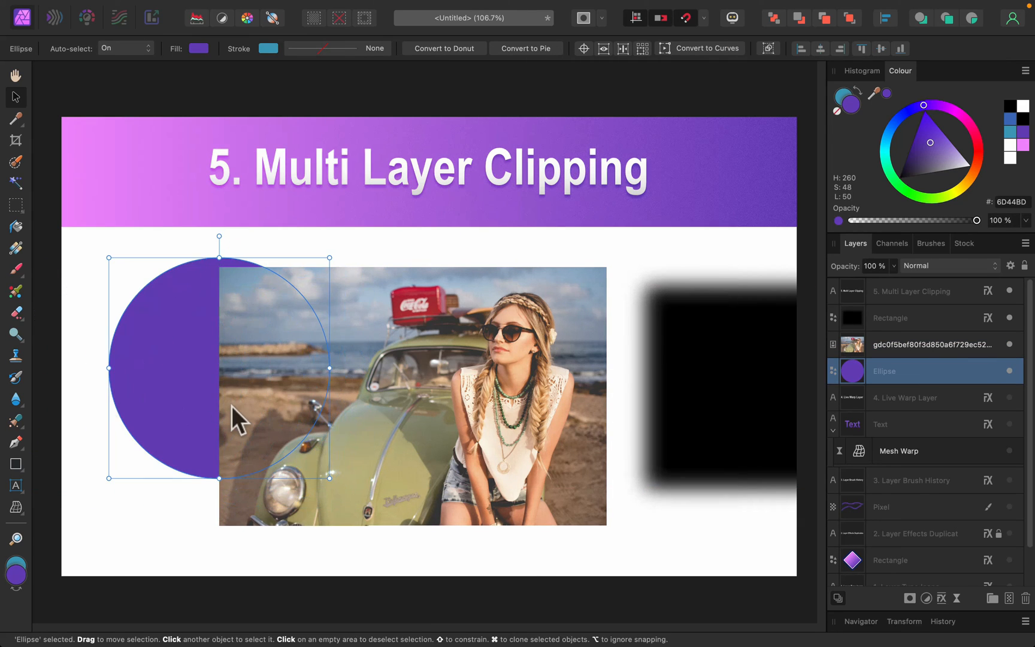
pyautogui.click(905, 347)
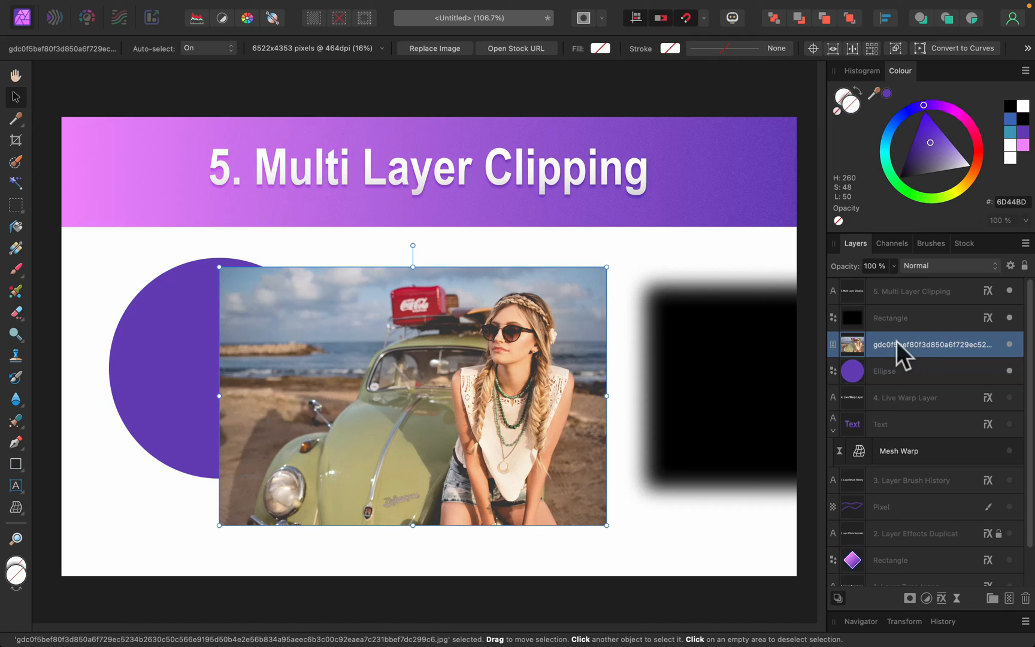
pyautogui.moveTo(895, 341); pyautogui.dragTo(879, 371)
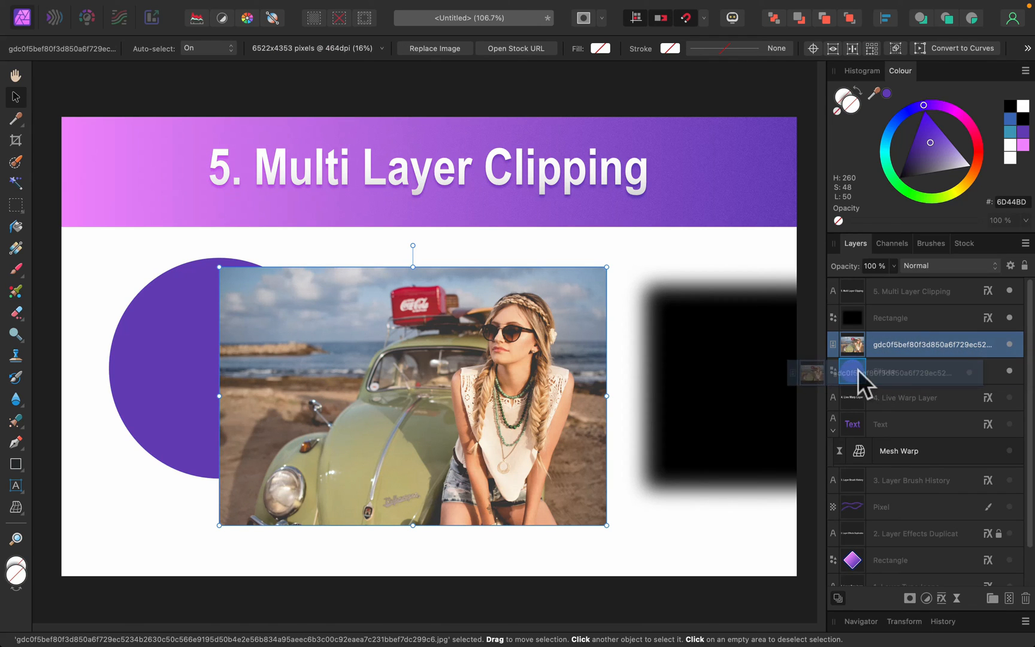
pyautogui.moveTo(858, 370); pyautogui.dragTo(897, 370)
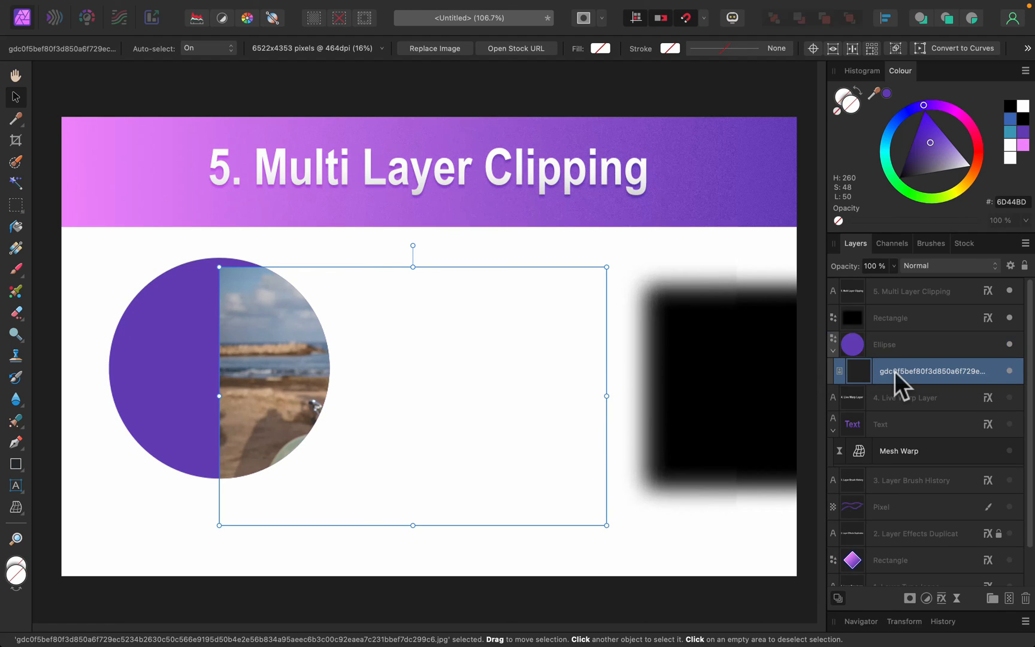
# - Shift and shrink the photo within the circle so the woman sits centred
pyautogui.click(914, 343)
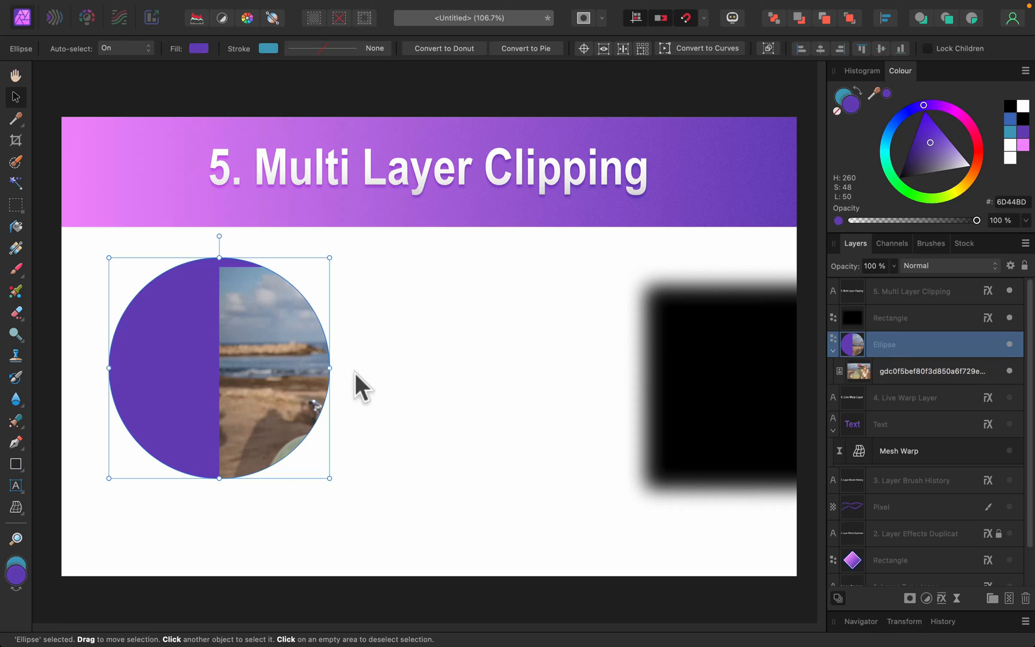
pyautogui.click(936, 370)
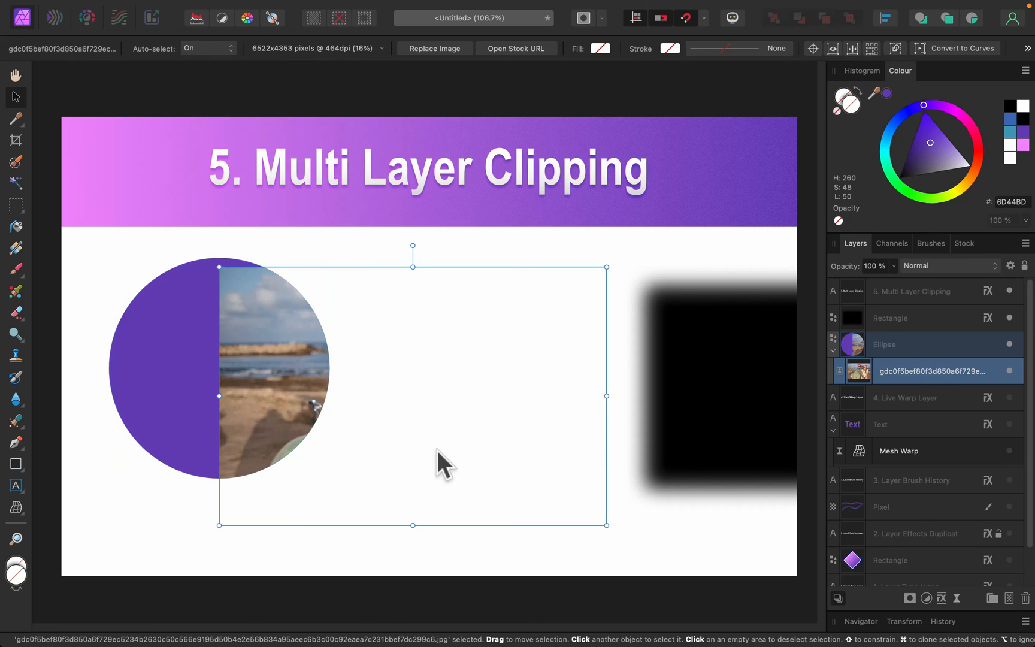
pyautogui.moveTo(438, 461); pyautogui.dragTo(305, 415)
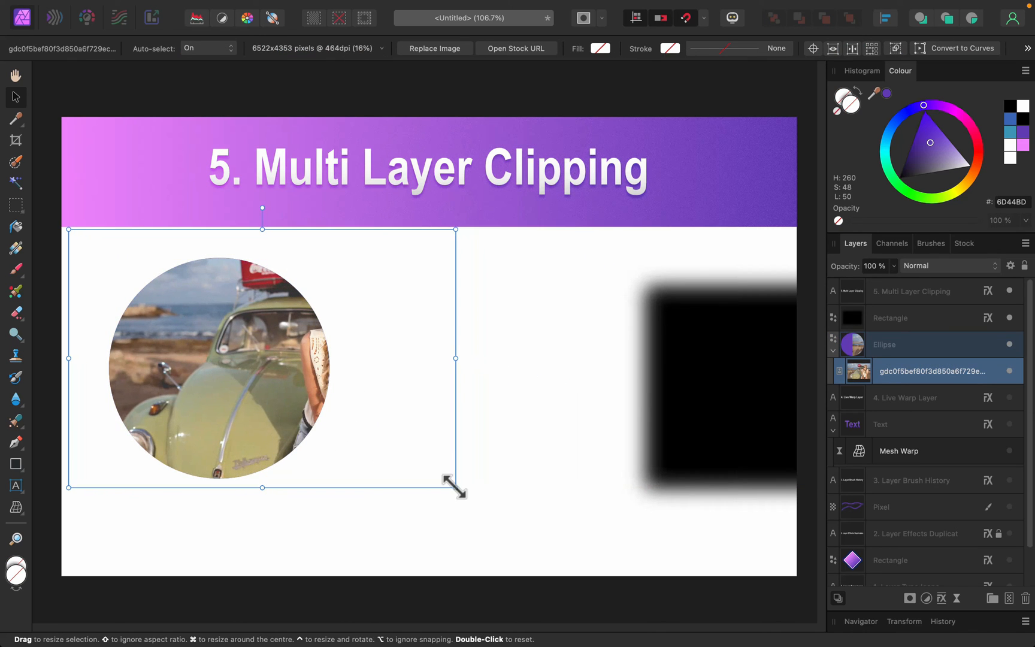
pyautogui.moveTo(453, 486); pyautogui.dragTo(404, 449)
pyautogui.moveTo(368, 392); pyautogui.dragTo(322, 428)
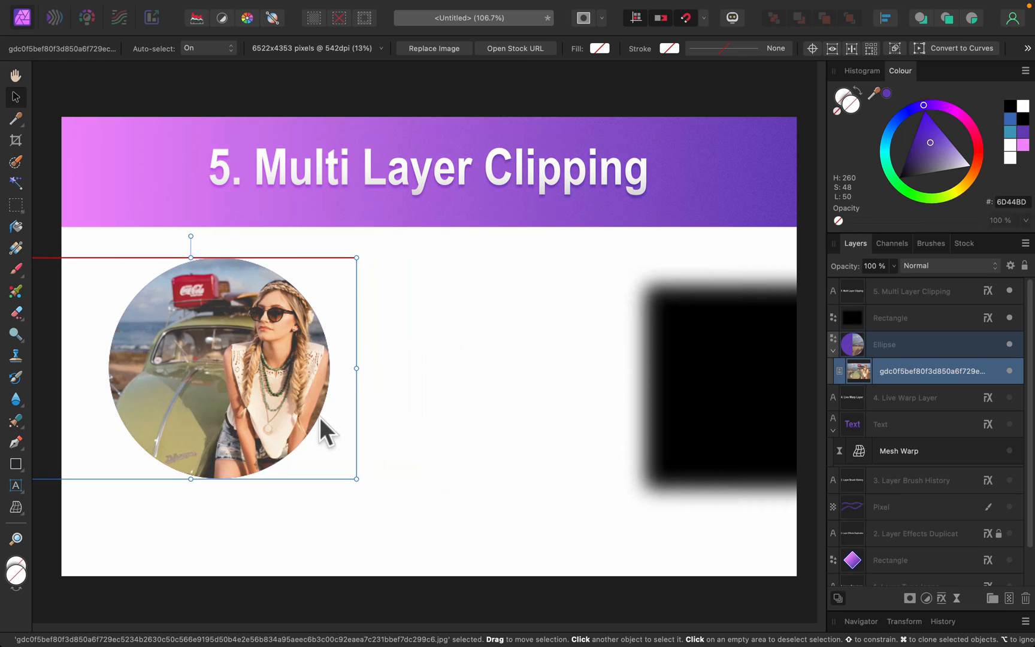
# - Move the clipped circle toward the slide centre and enlarge it
pyautogui.click(969, 346)
pyautogui.moveTo(242, 364); pyautogui.dragTo(428, 364)
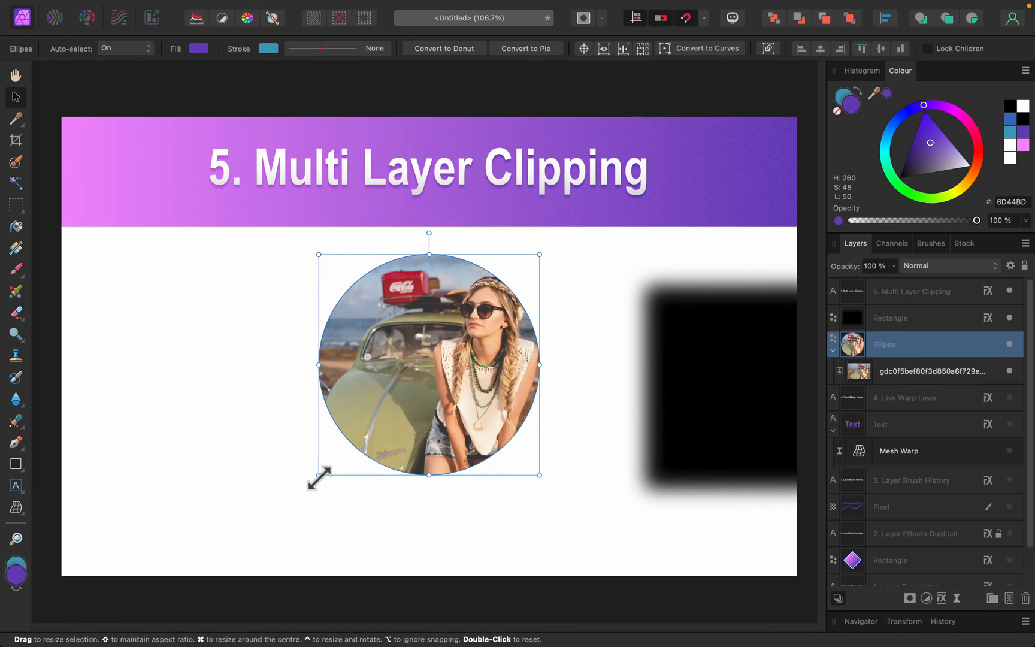
pyautogui.moveTo(319, 476); pyautogui.dragTo(277, 527)
pyautogui.moveTo(431, 449); pyautogui.dragTo(458, 442)
pyautogui.click(277, 347)
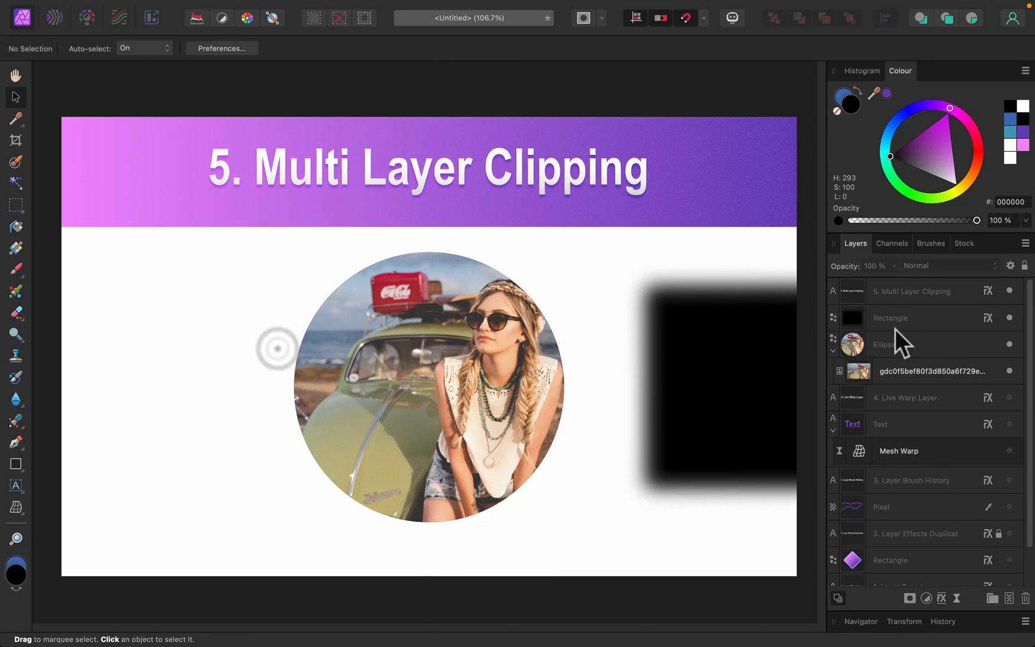
pyautogui.click(889, 318)
# - Clip the blurred rectangle into the circle group and widen it over the photo
pyautogui.moveTo(704, 389)
pyautogui.mouseDown()
pyautogui.moveTo(136, 342)
pyautogui.moveTo(215, 299)
pyautogui.mouseUp()
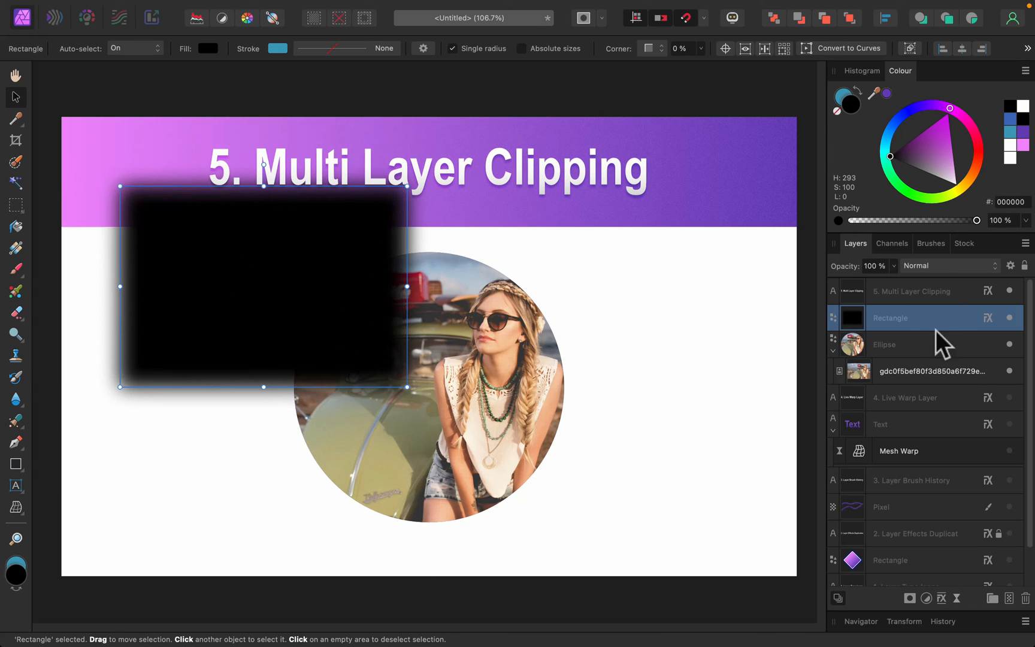
pyautogui.moveTo(857, 318)
pyautogui.mouseDown()
pyautogui.moveTo(906, 348)
pyautogui.moveTo(858, 346)
pyautogui.mouseUp()
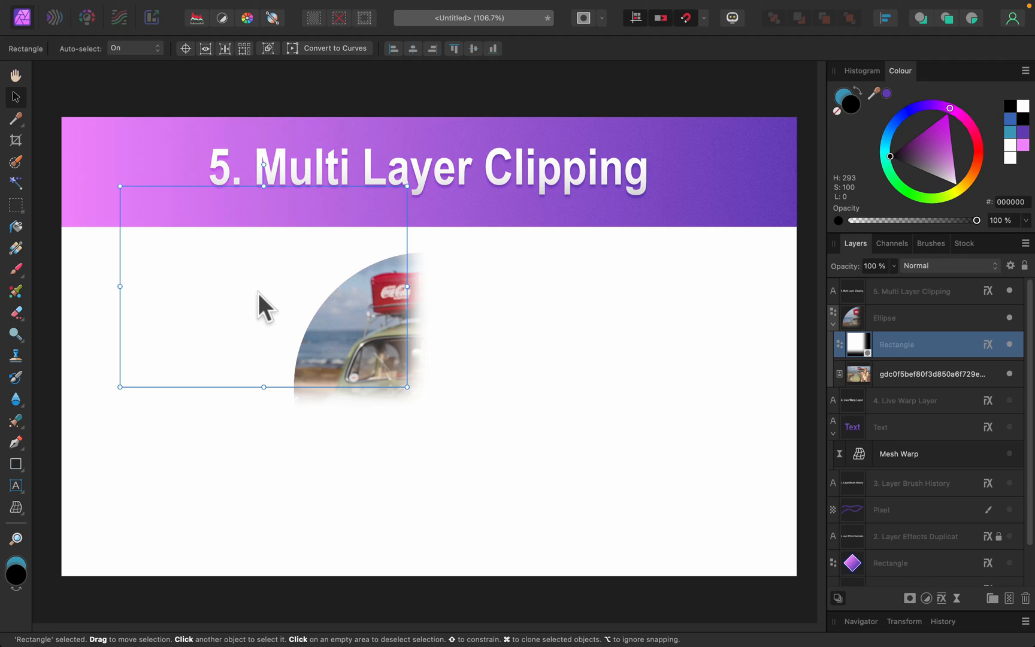
pyautogui.moveTo(258, 293)
pyautogui.mouseDown()
pyautogui.moveTo(267, 303)
pyautogui.moveTo(300, 302)
pyautogui.moveTo(276, 307)
pyautogui.mouseUp()
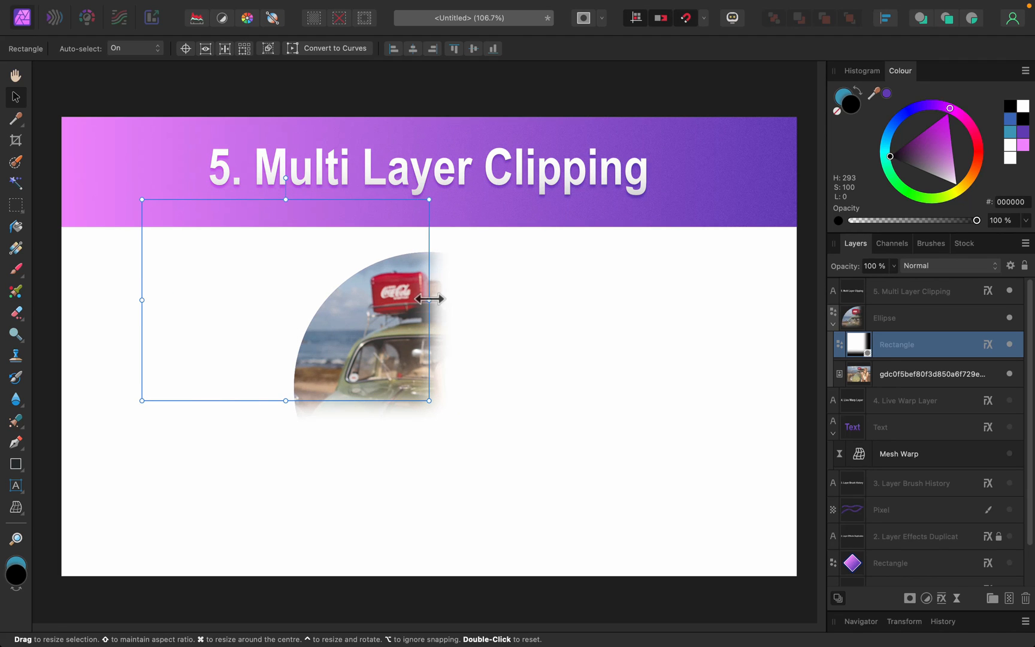
pyautogui.moveTo(429, 300); pyautogui.dragTo(609, 300)
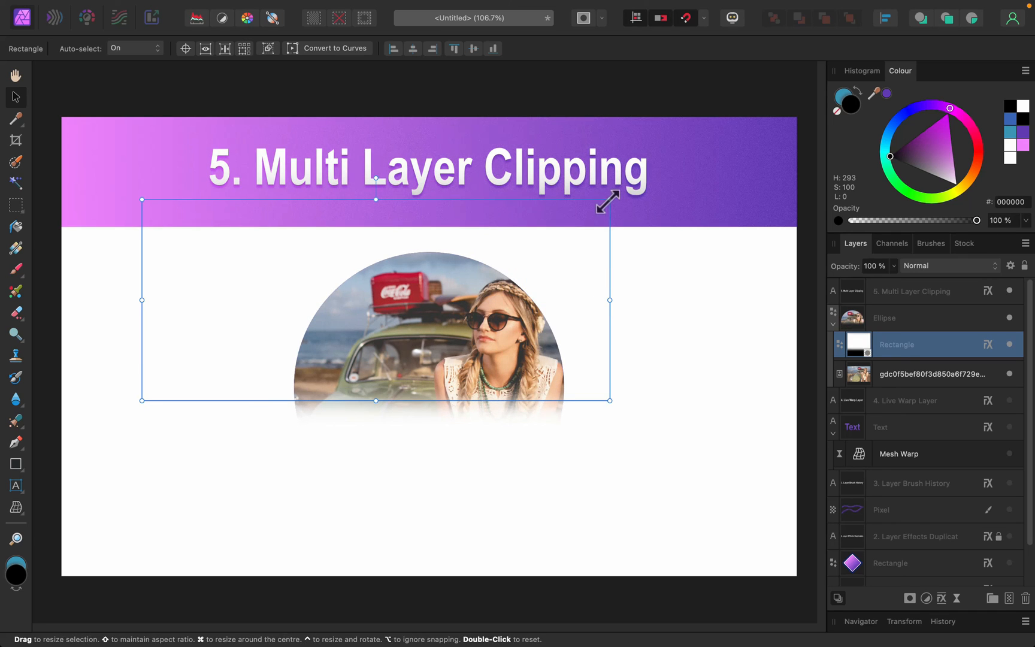
pyautogui.moveTo(607, 202); pyautogui.dragTo(608, 209)
pyautogui.moveTo(572, 314)
pyautogui.mouseDown()
pyautogui.moveTo(636, 306)
pyautogui.moveTo(629, 293)
pyautogui.mouseUp()
# - Narrow the rectangle and stretch it taller so the photo fades along its bottom edge
pyautogui.moveTo(656, 206); pyautogui.dragTo(596, 226)
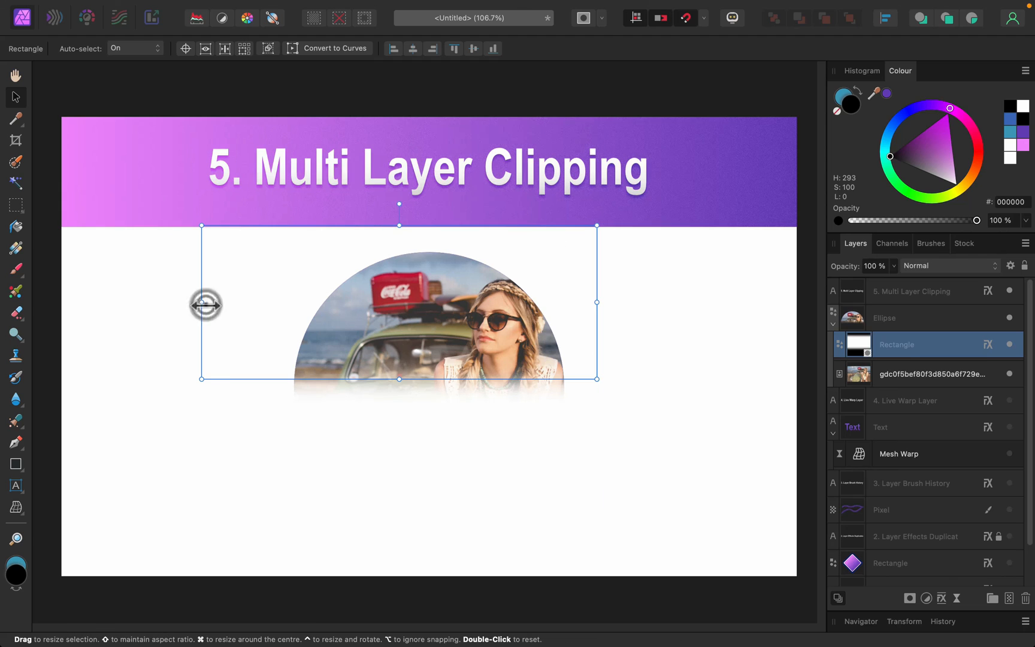
pyautogui.moveTo(201, 303); pyautogui.dragTo(243, 304)
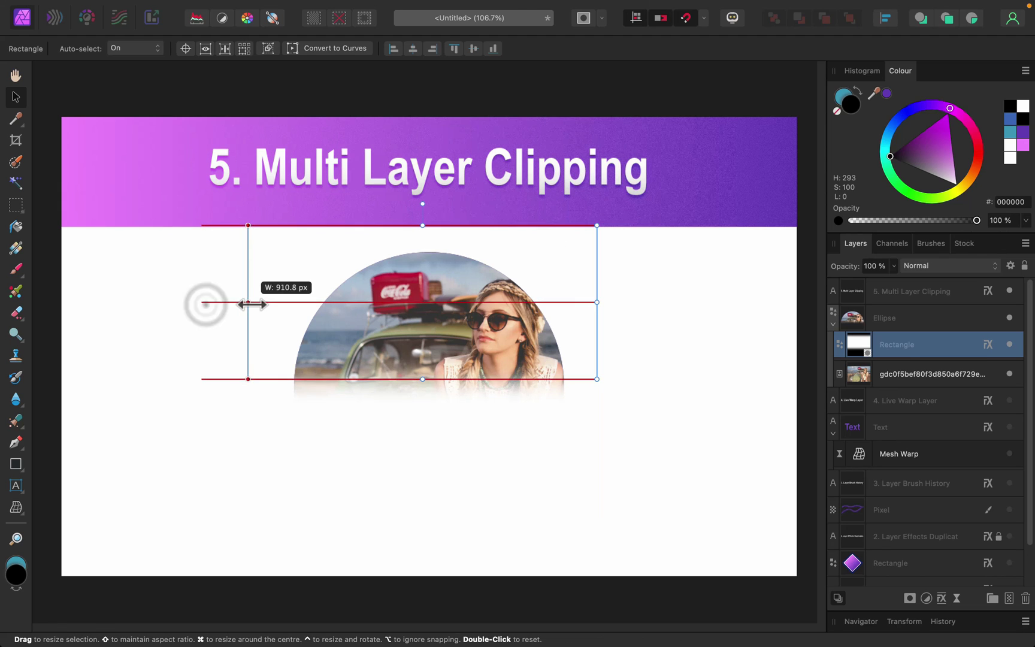
pyautogui.click(692, 353)
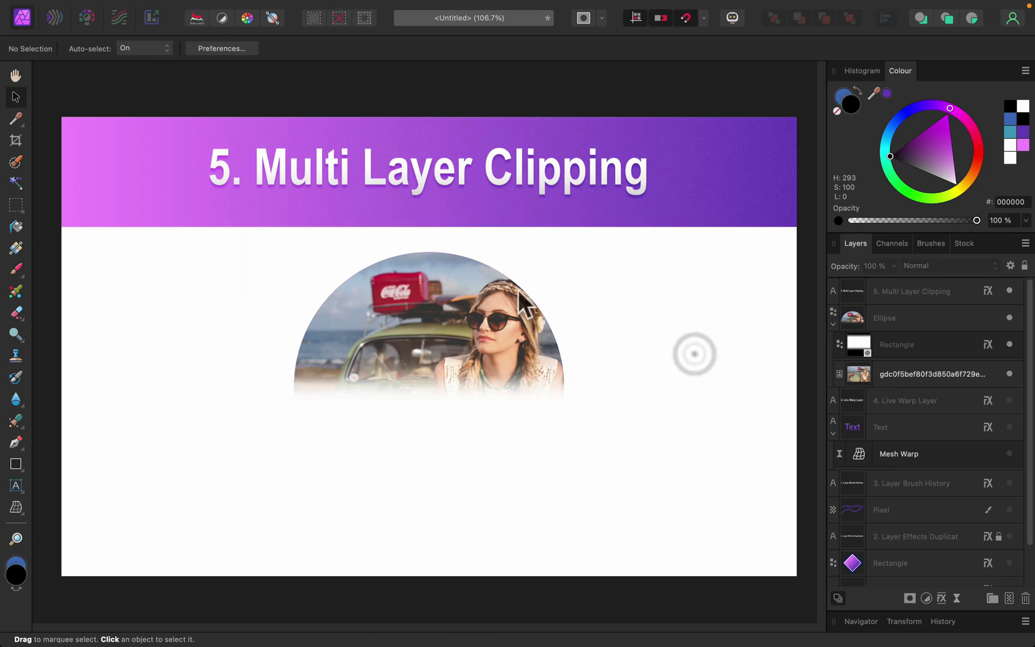
pyautogui.click(936, 343)
pyautogui.moveTo(593, 326); pyautogui.dragTo(565, 347)
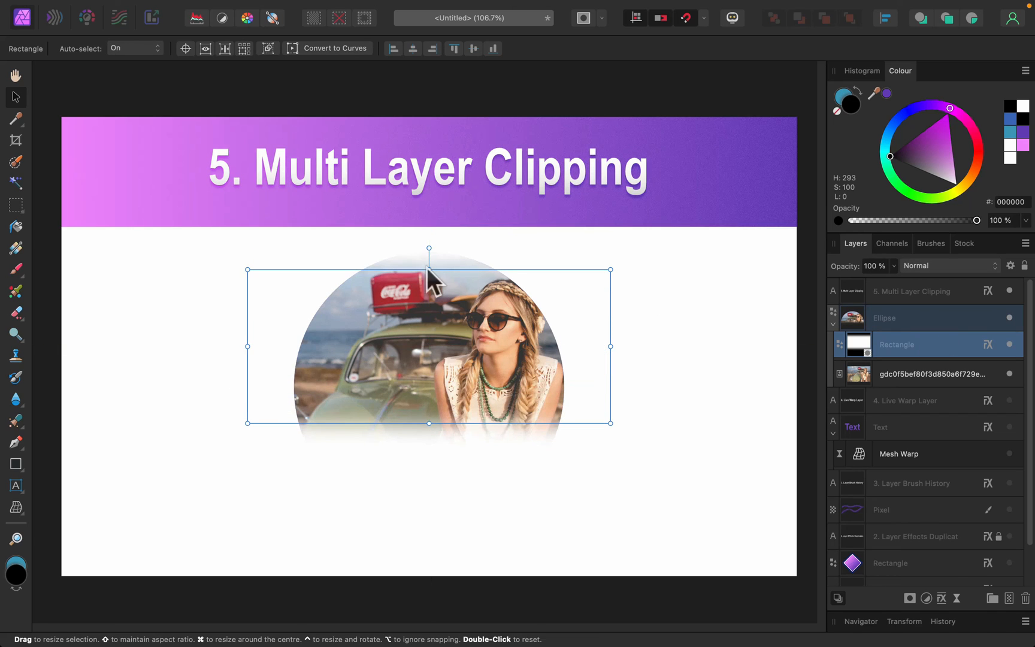
pyautogui.moveTo(428, 269); pyautogui.dragTo(428, 237)
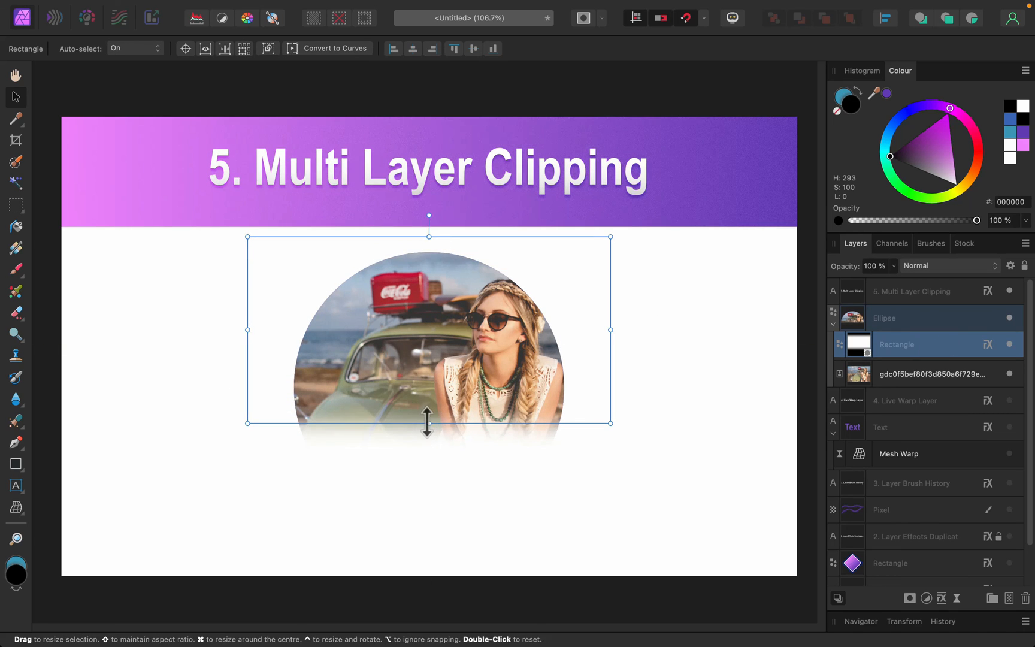
pyautogui.moveTo(427, 421); pyautogui.dragTo(440, 471)
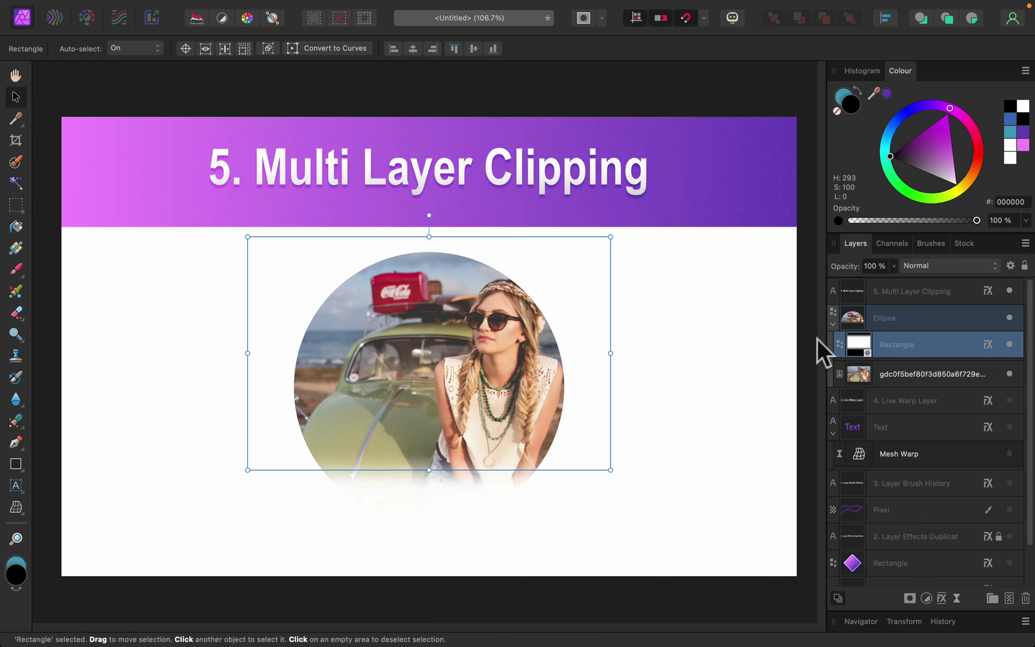
# - Set the rectangle's Gaussian Blur radius to about 24.7 px in layer effects
pyautogui.click(988, 345)
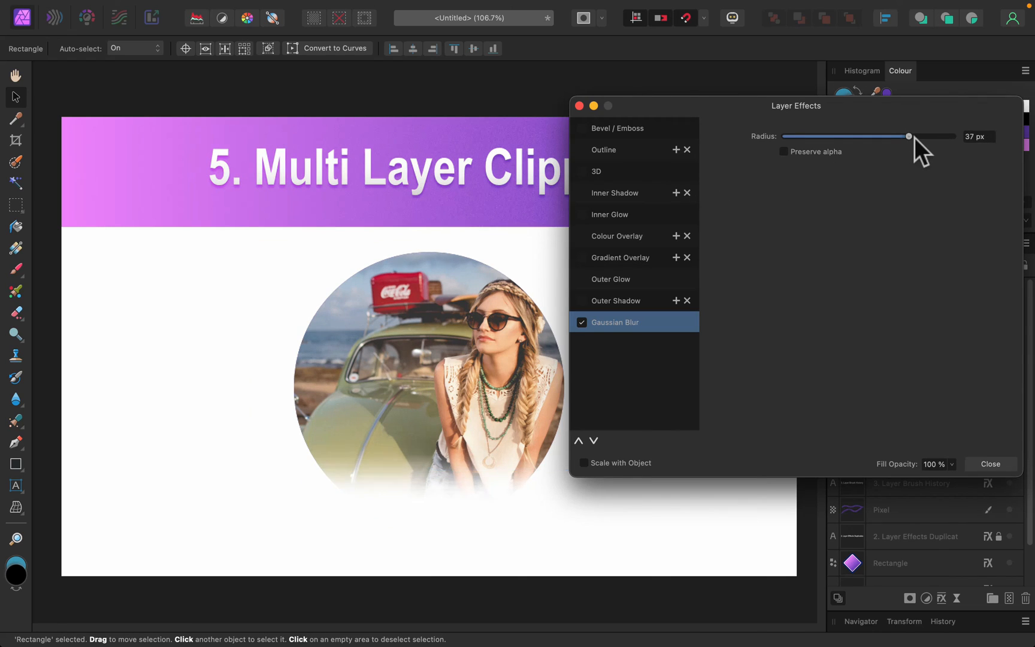
pyautogui.moveTo(914, 137); pyautogui.dragTo(847, 137)
pyautogui.moveTo(913, 148); pyautogui.dragTo(922, 137)
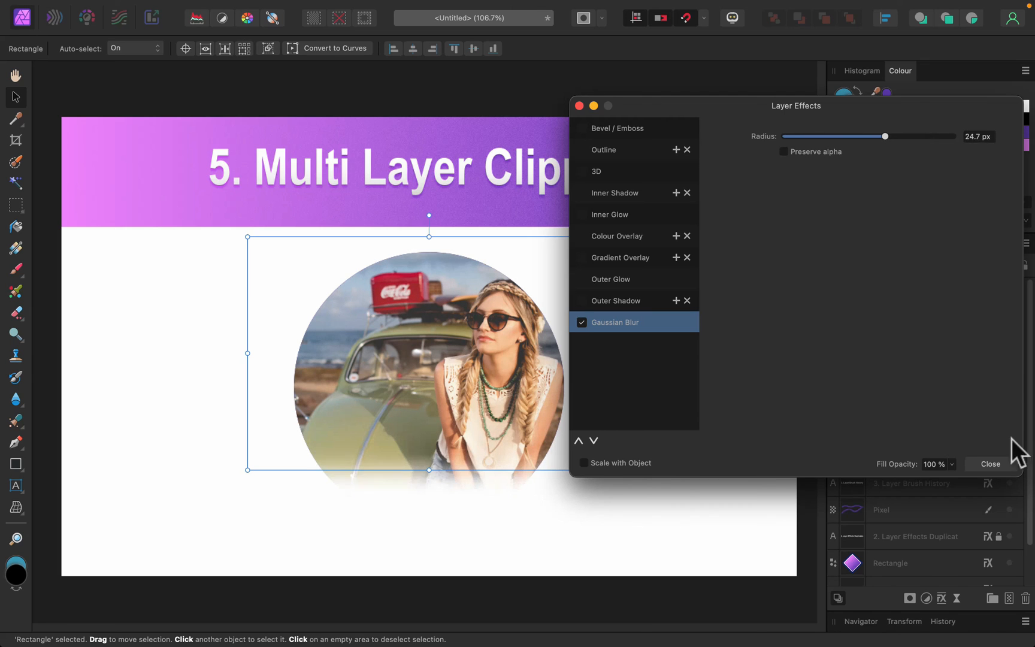
pyautogui.click(991, 464)
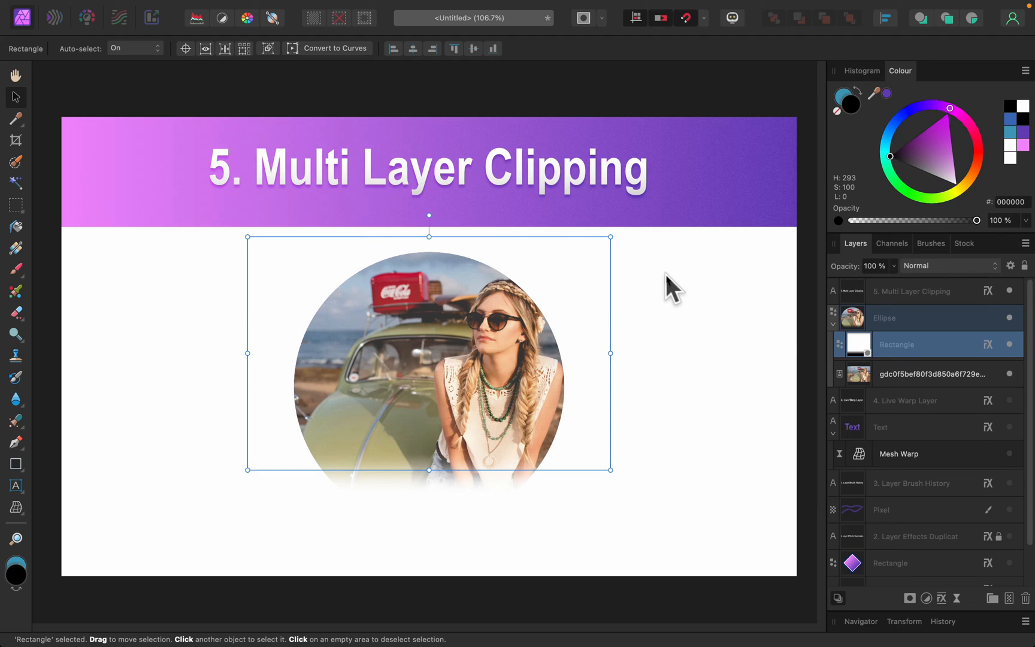
pyautogui.click(938, 374)
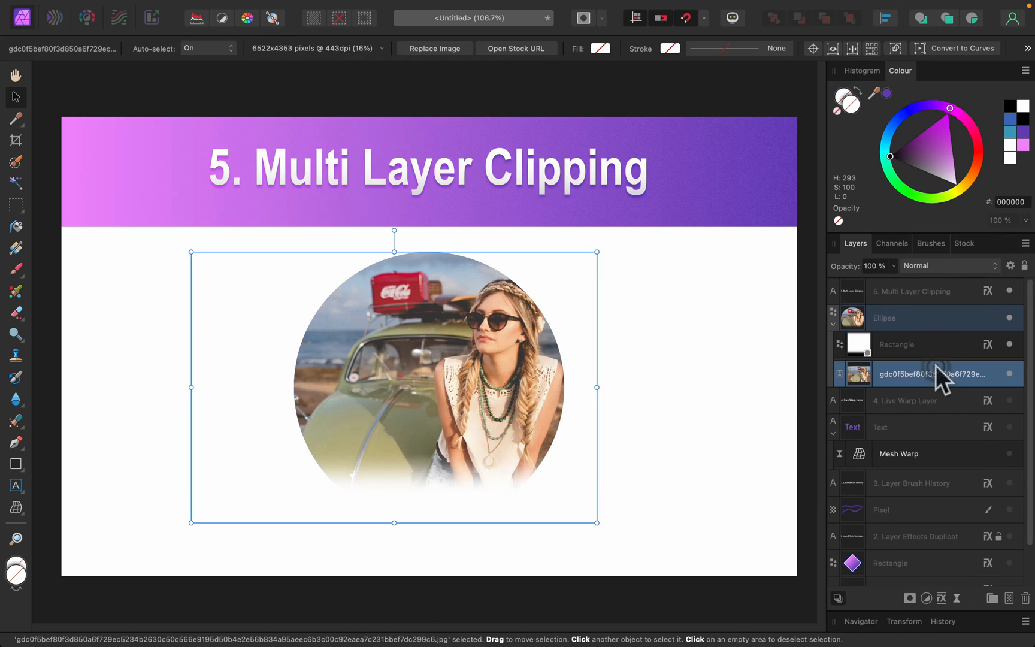